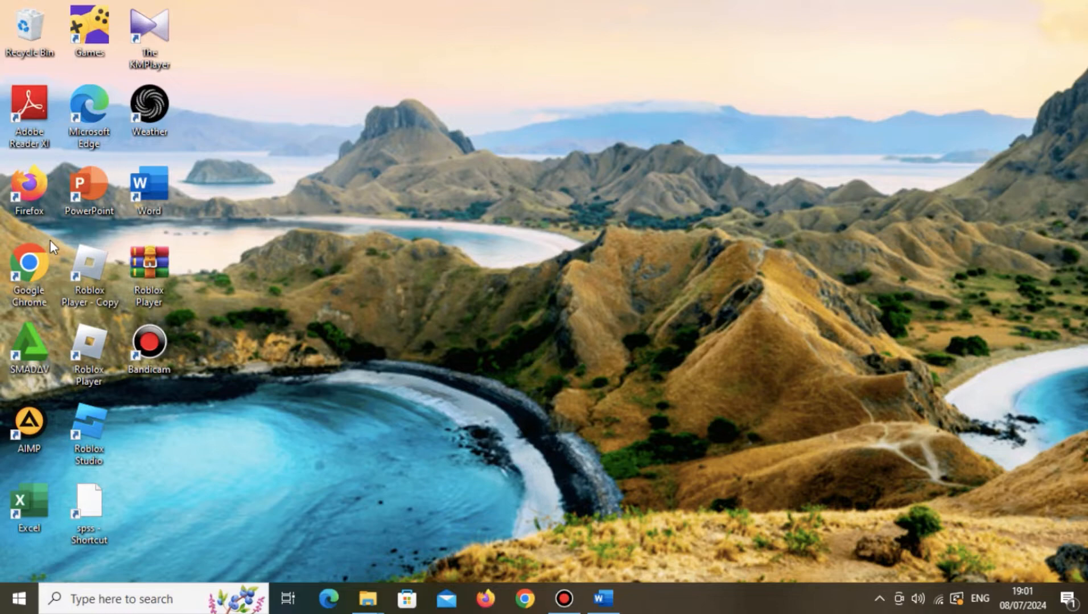
- Open Chrome, search the web for google scholar and open the Google Scholar site
double_click(28, 268)
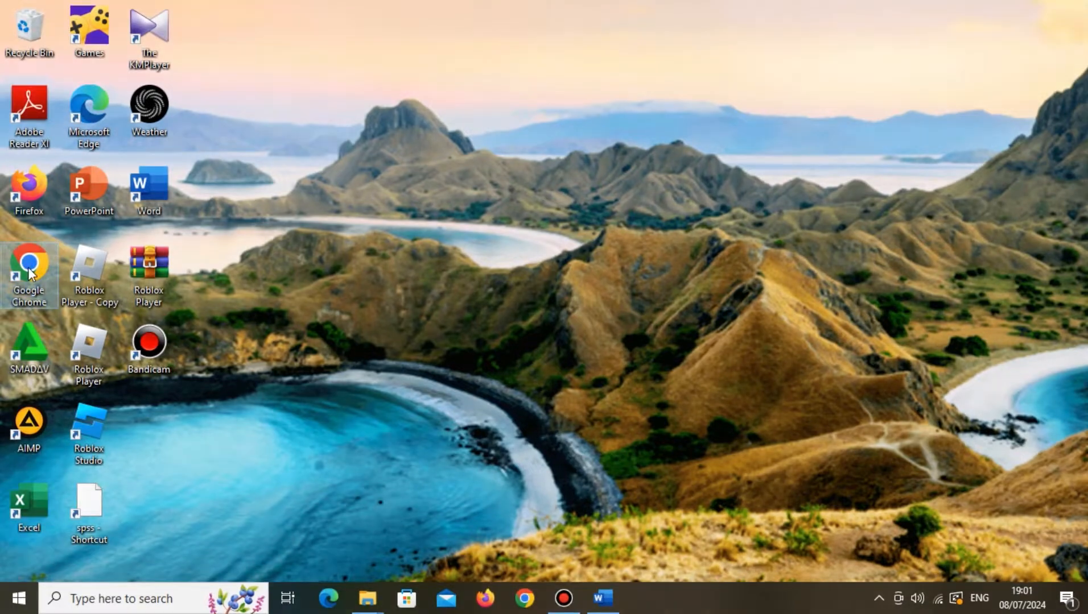
left_click(237, 58)
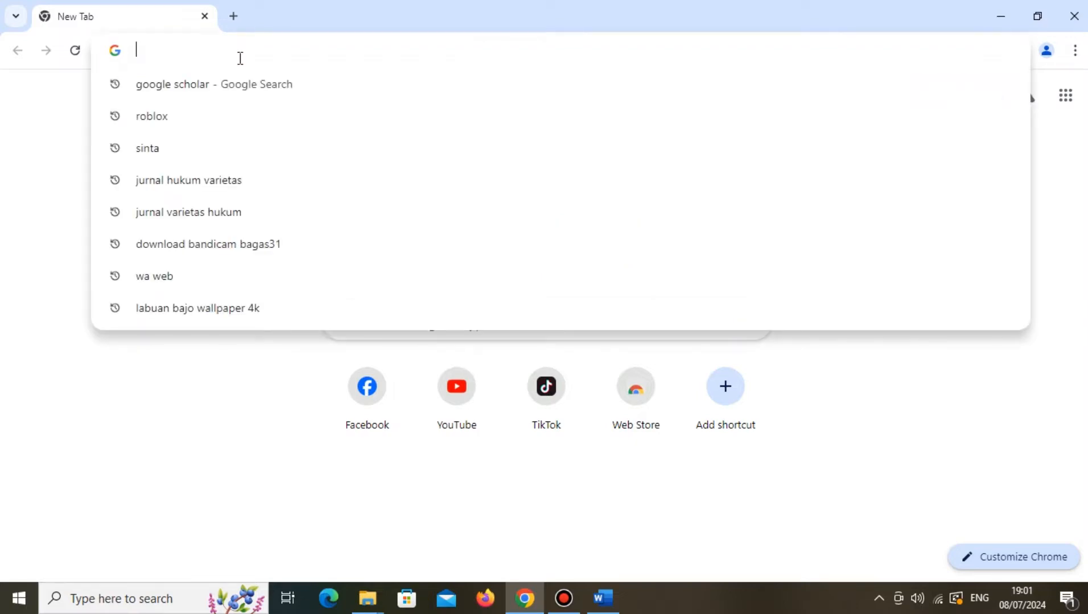
type("google scholar")
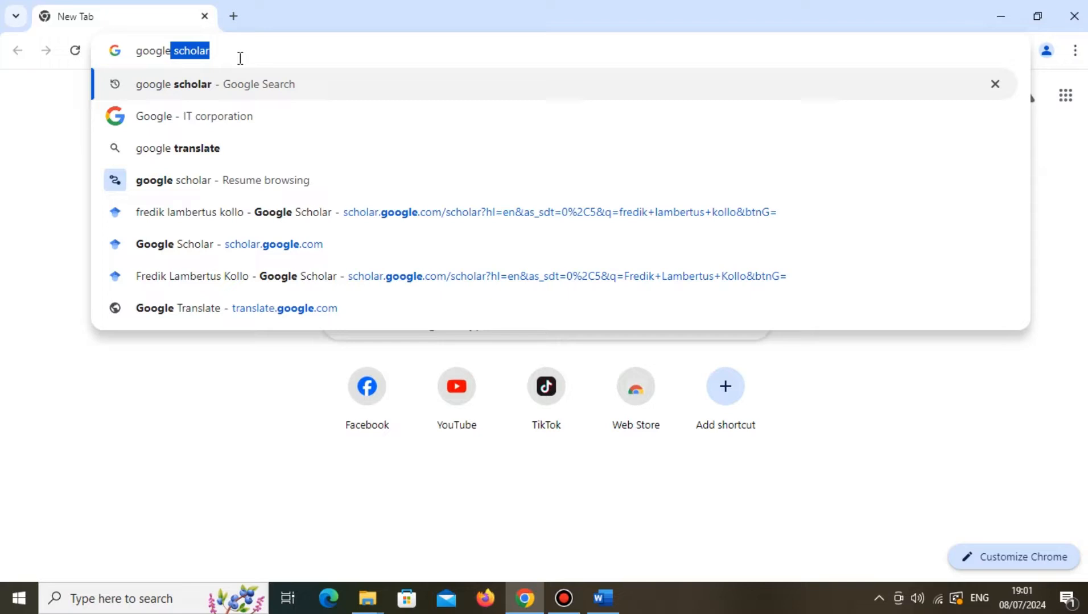
left_click(237, 91)
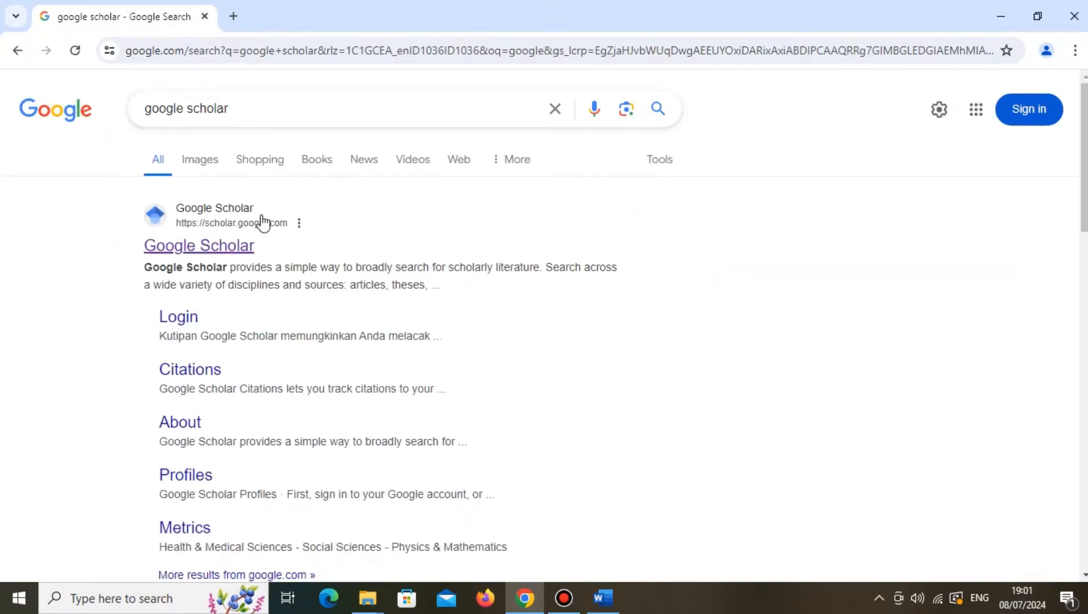
left_click(251, 262)
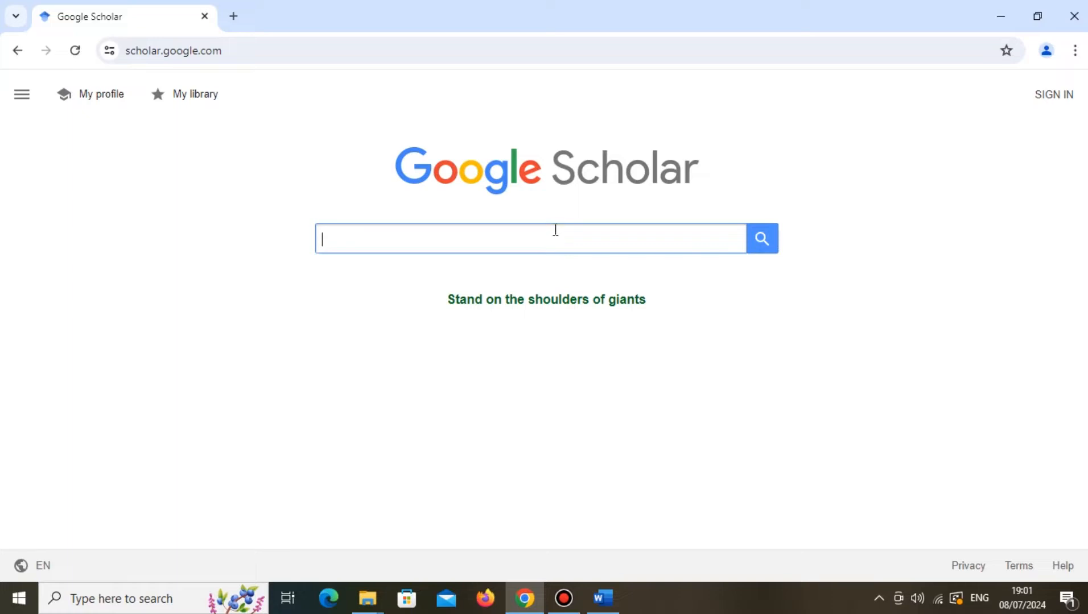
- Search Google Scholar for the author's full name and open the citation formats of the article "Preventing Radicalism Through The Values of Pancasila"
type("f")
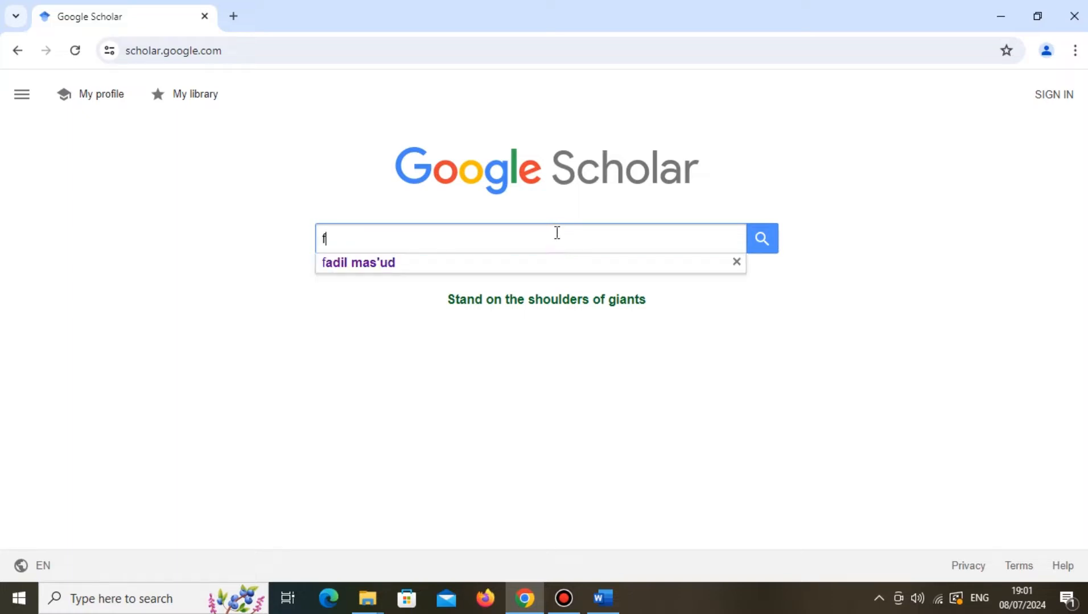
type("redik")
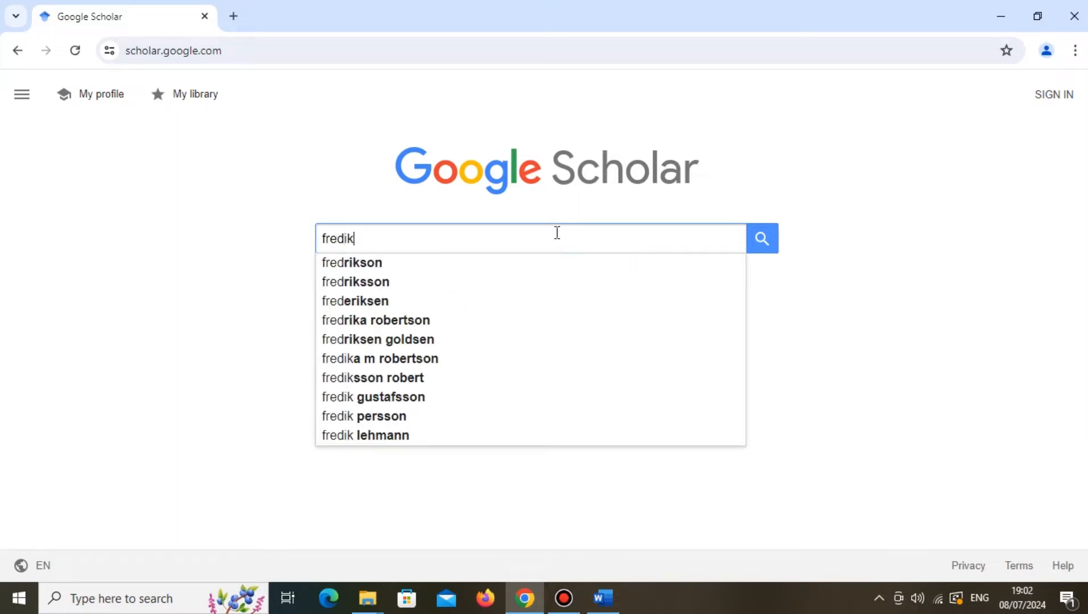
type(" lambe")
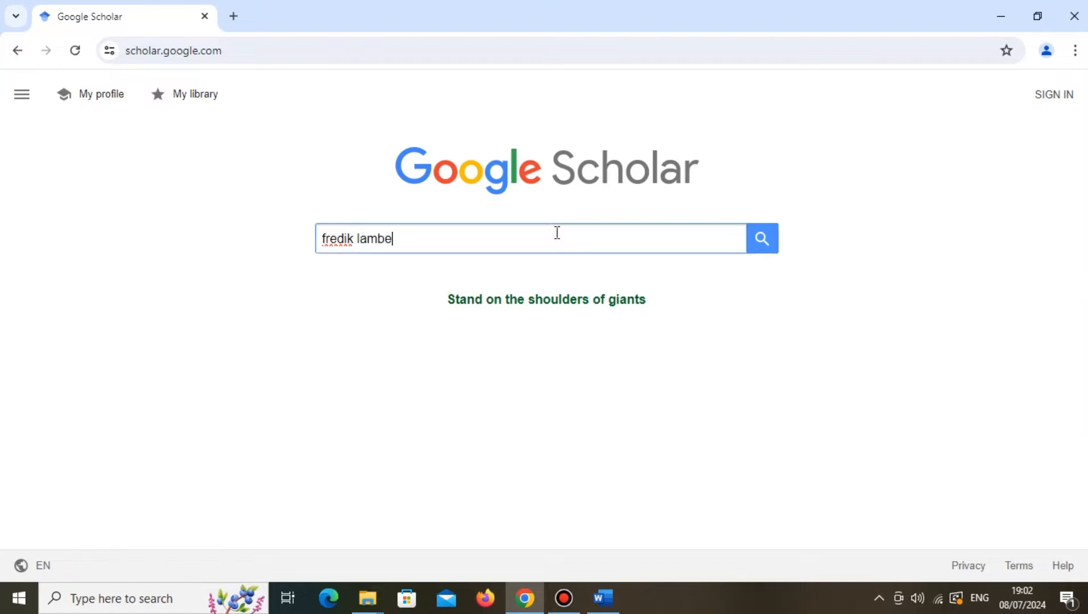
type("rtus kollo")
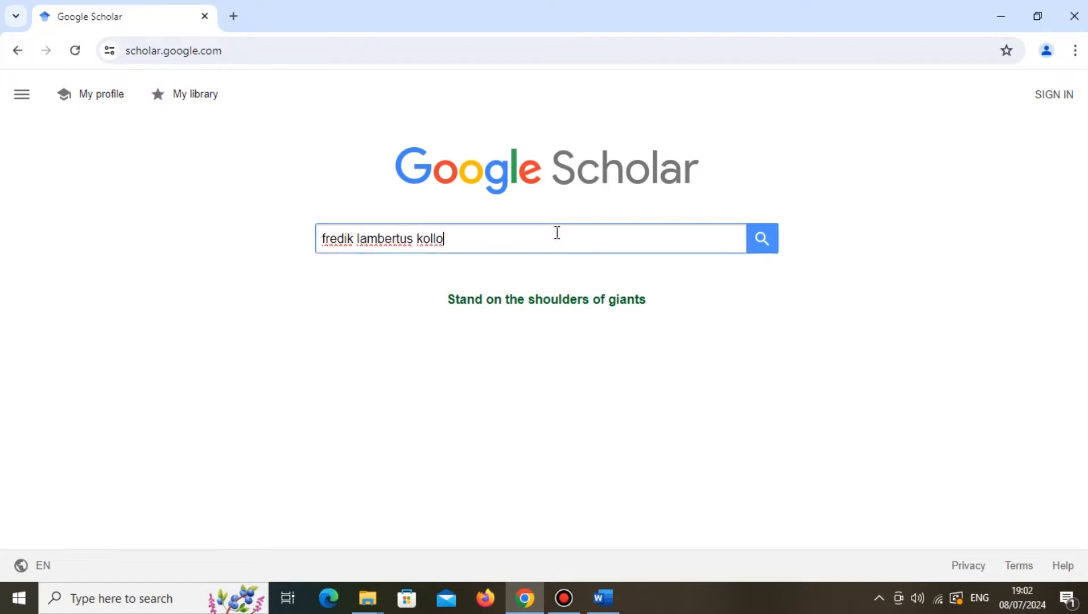
left_click(761, 238)
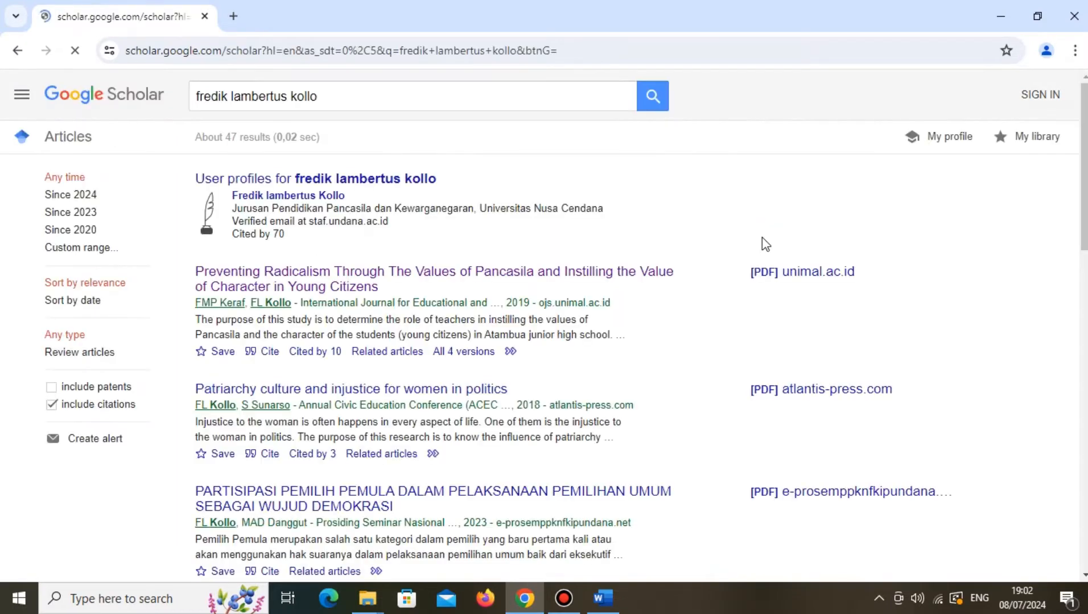
left_click(270, 352)
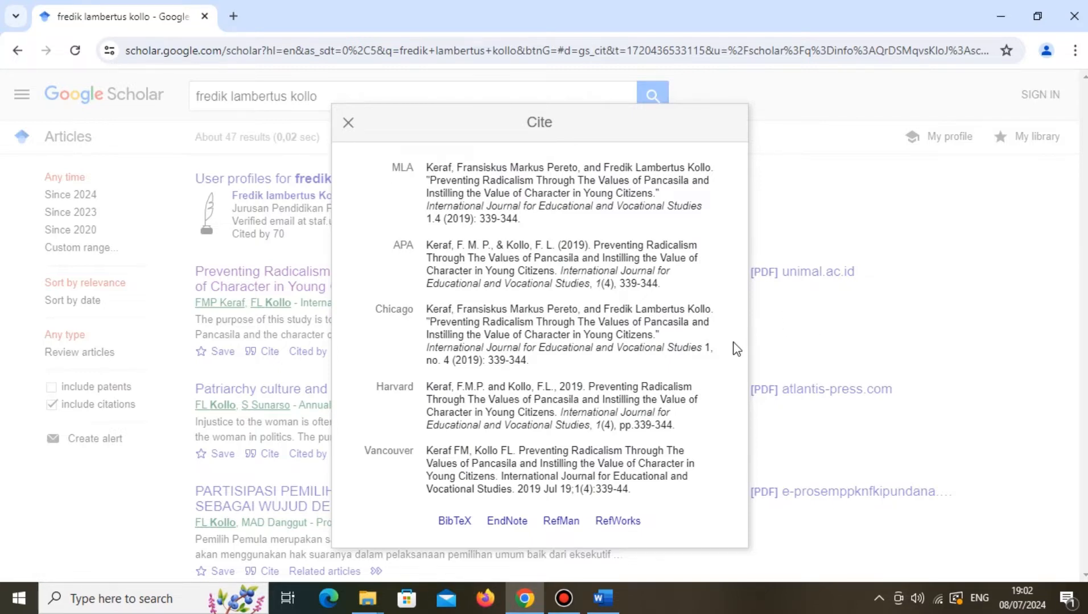
- Switch to the Word document and place the cursor after "in an orderly manner" in the first Introduction paragraph
left_click(604, 598)
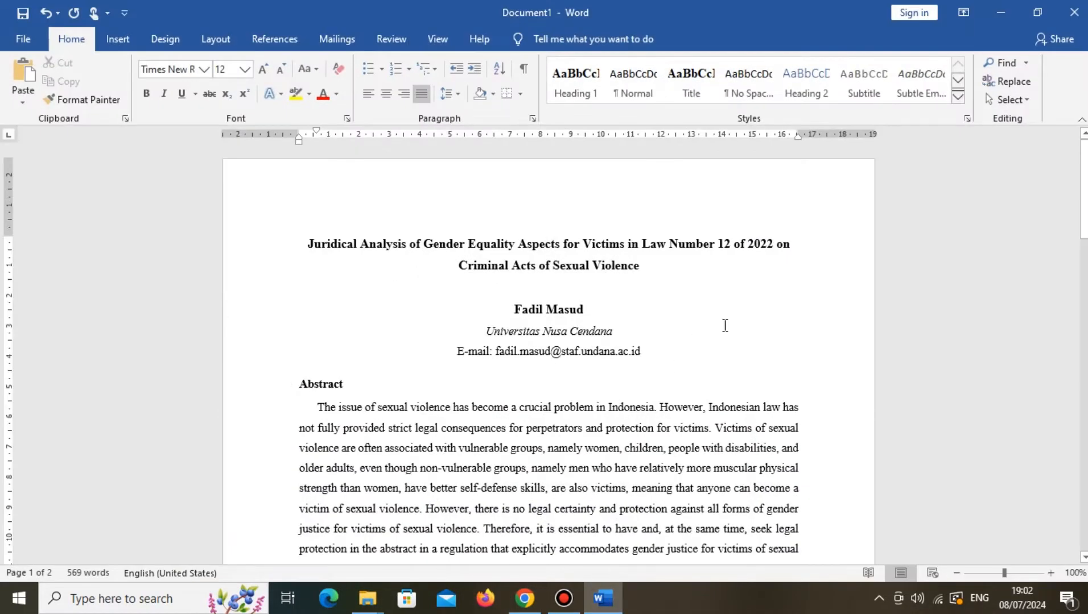
scroll(725, 325, "down", 8)
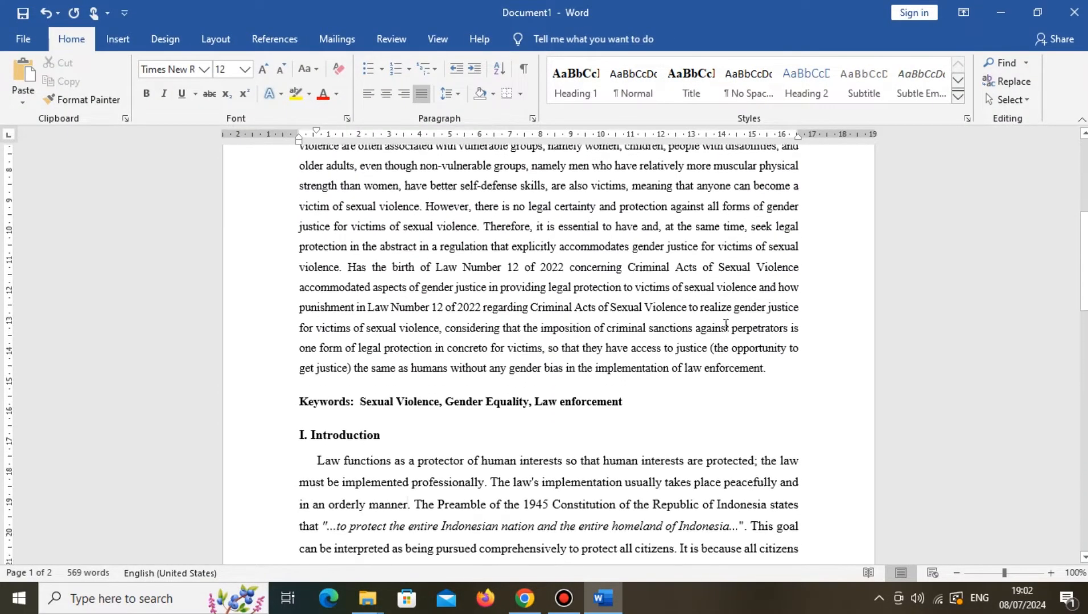
scroll(726, 324, "down", 1)
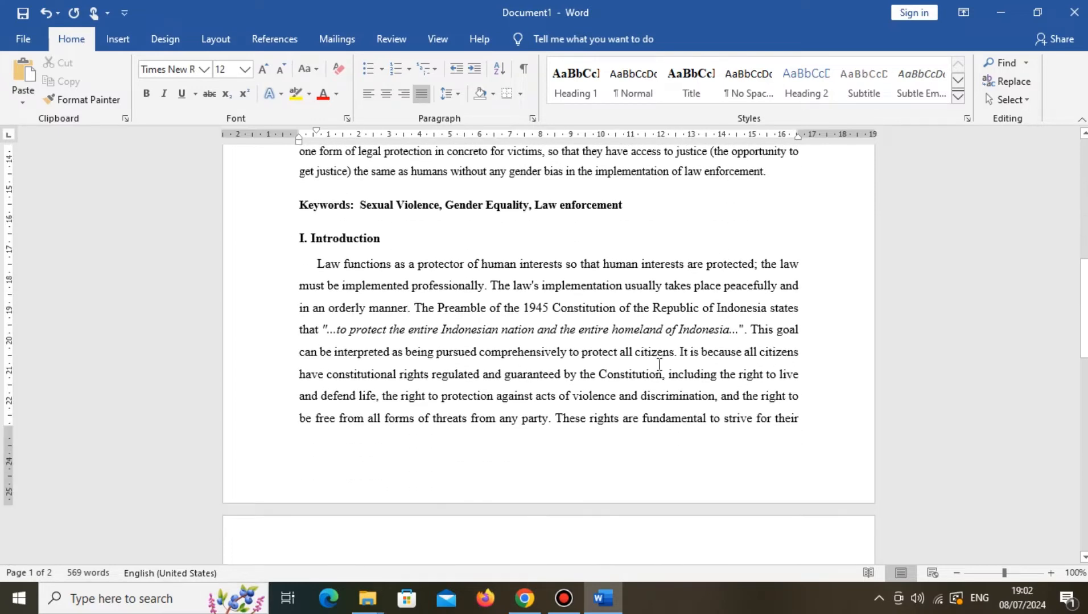
left_click(408, 316)
left_click(317, 264, "shift")
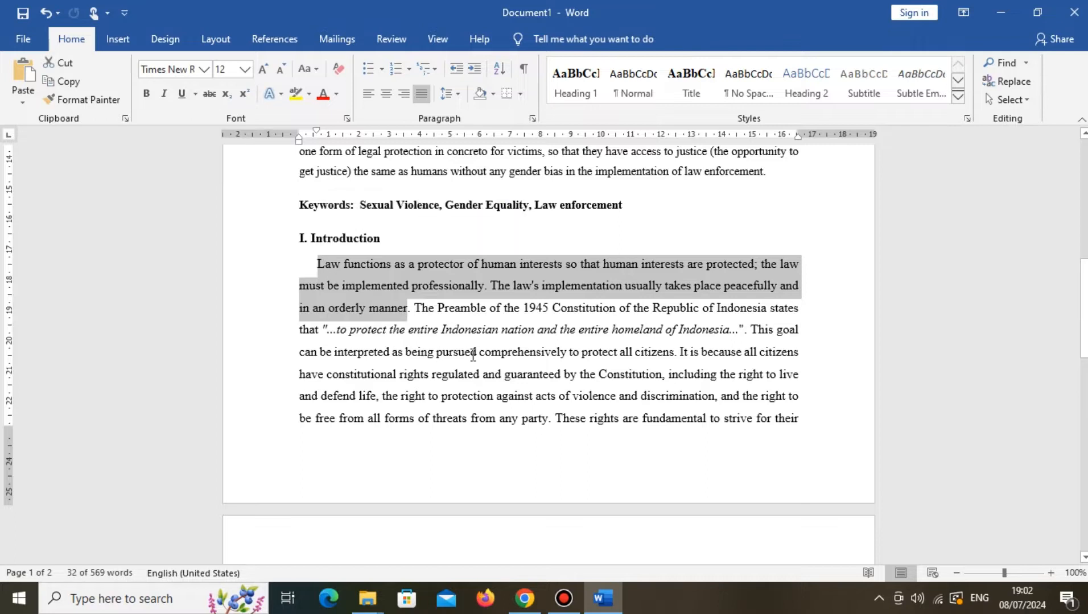
left_click(408, 309)
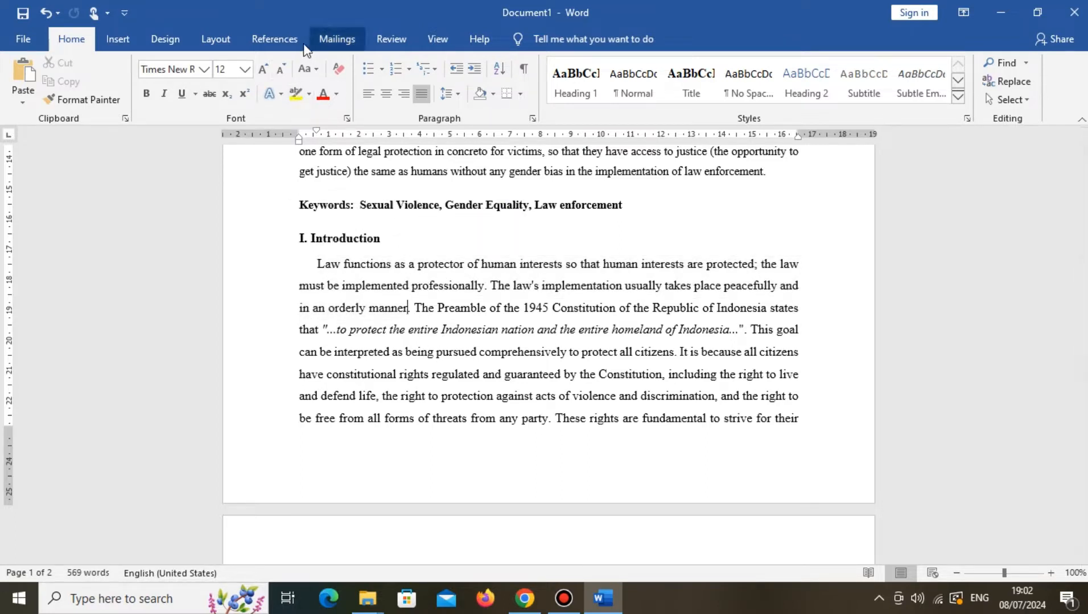
- Open the Source Manager and delete the existing source from the Master List
left_click(272, 40)
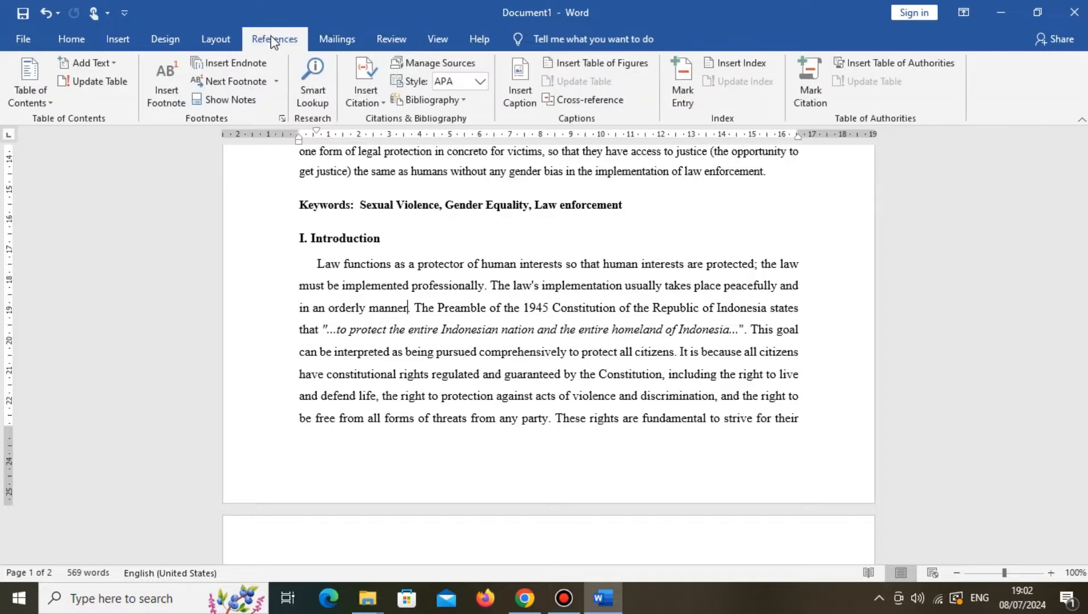
left_click(448, 67)
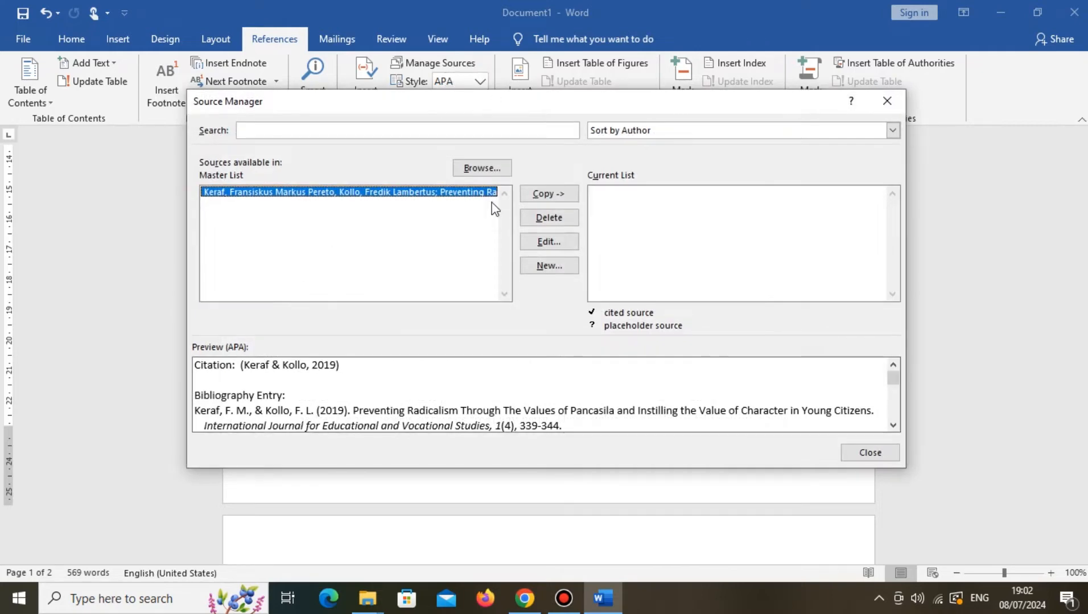
left_click(541, 218)
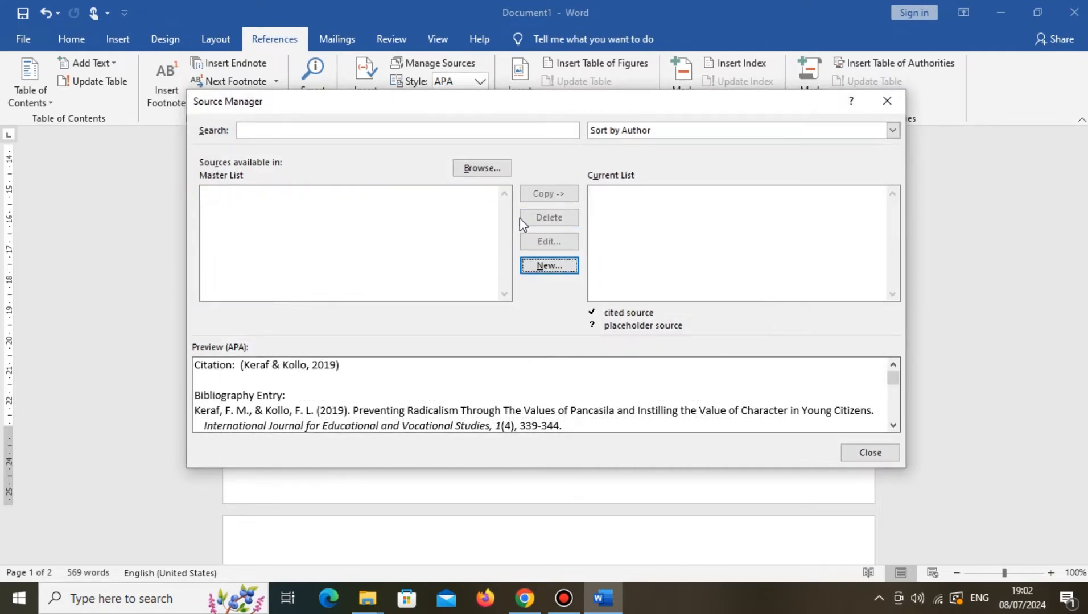
- Start a new source with Journal Article as its type
left_click(549, 266)
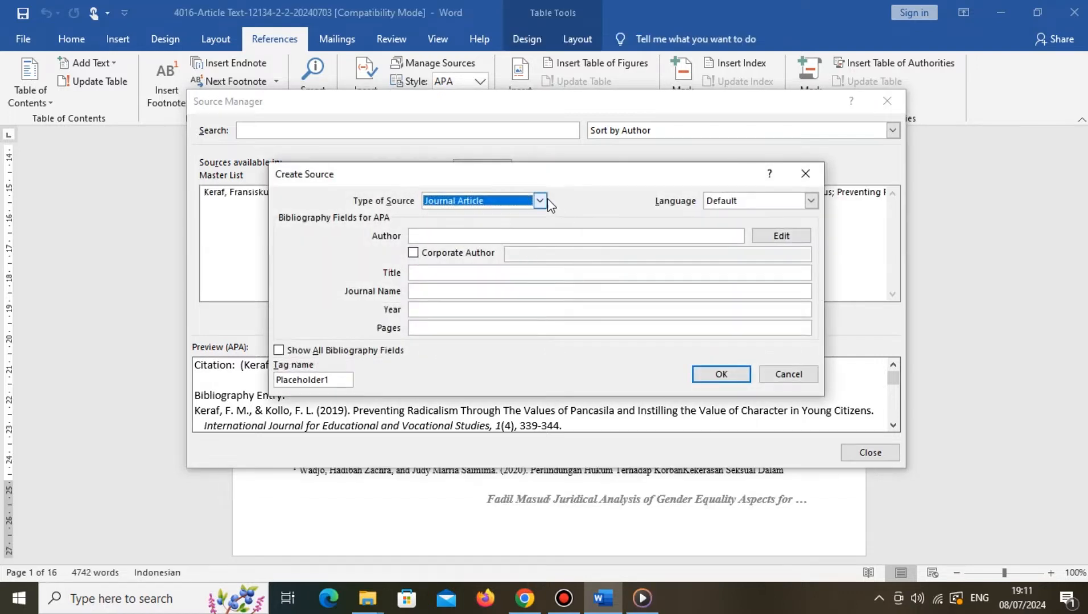
left_click(544, 199)
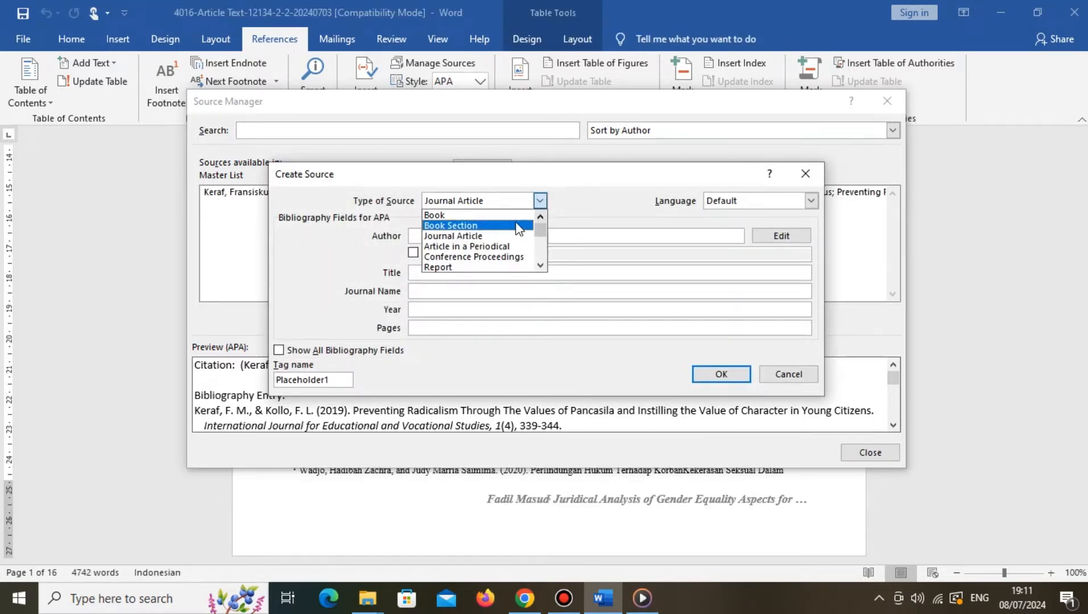
scroll(515, 231, "down", 1)
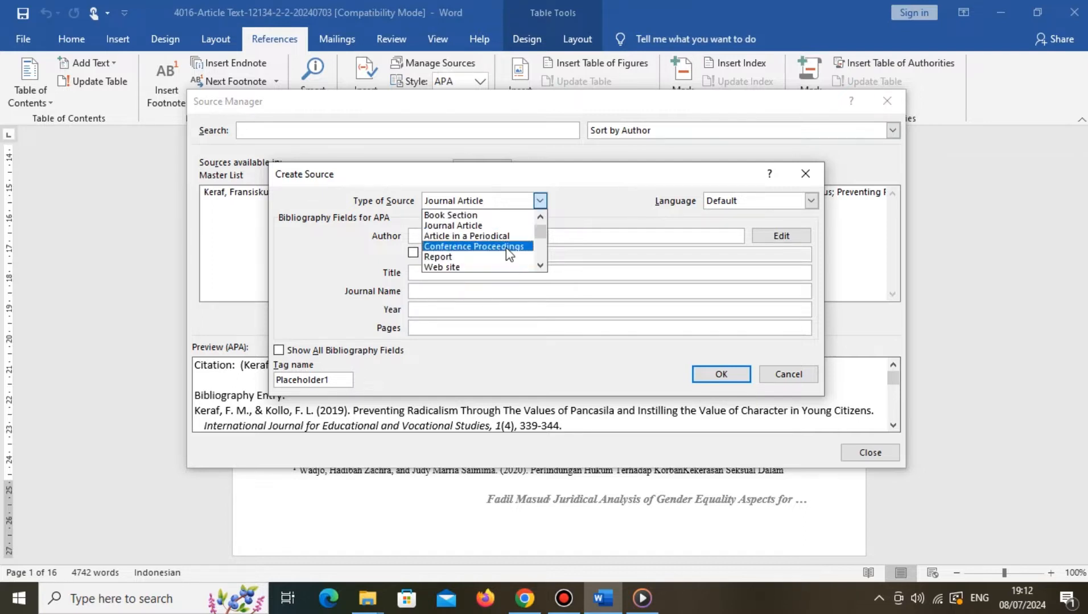
left_click(510, 226)
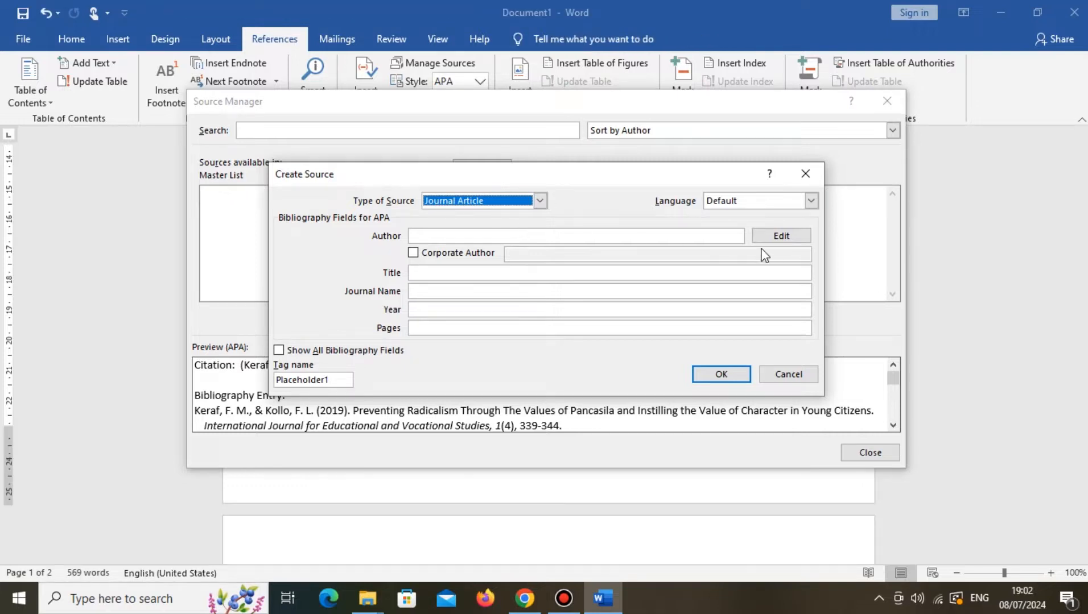
- Open the new source's author name editor and copy the first author's last name from the MLA citation in Chrome into its Last field
left_click(807, 239)
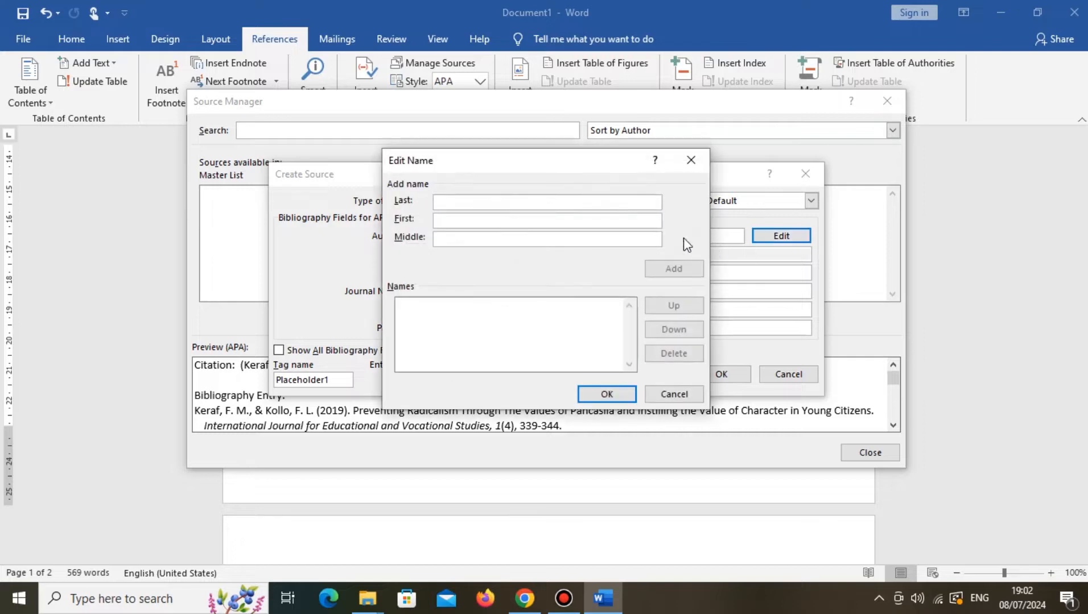
left_click(538, 606)
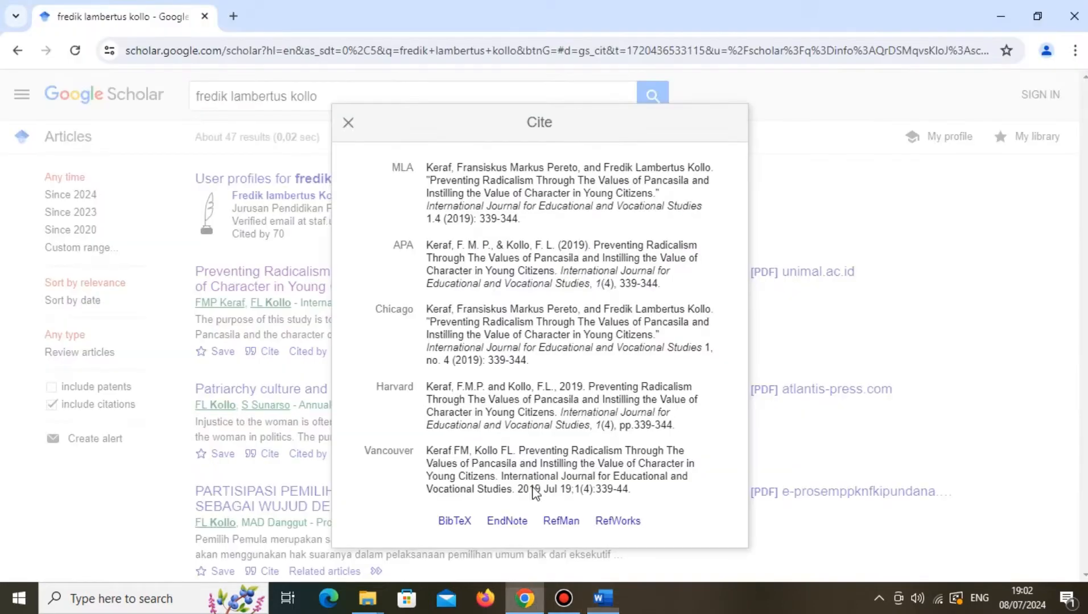
triple_click(428, 169)
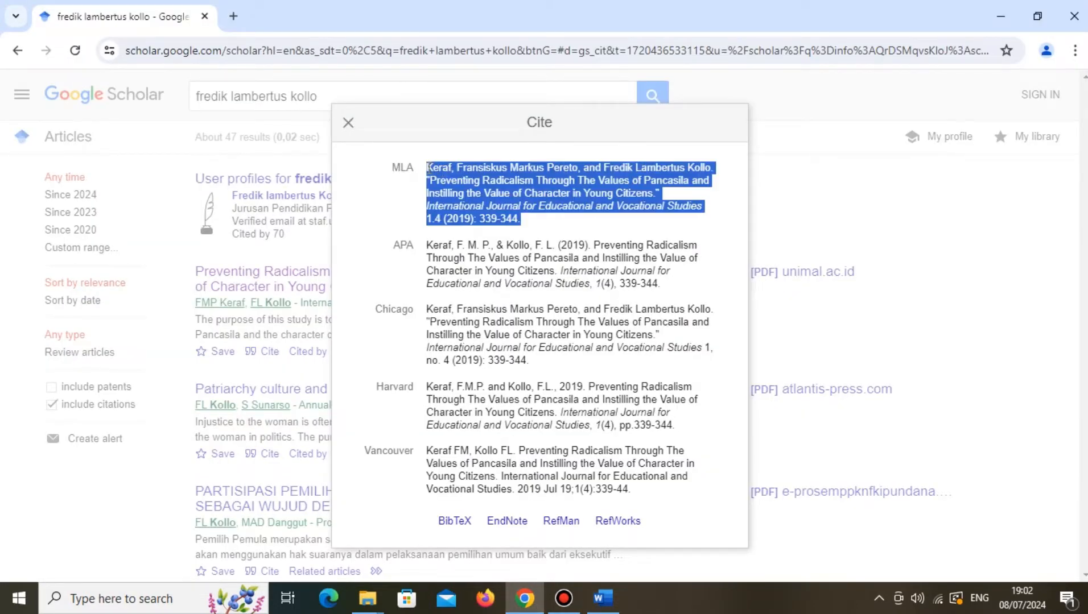
left_click(444, 171)
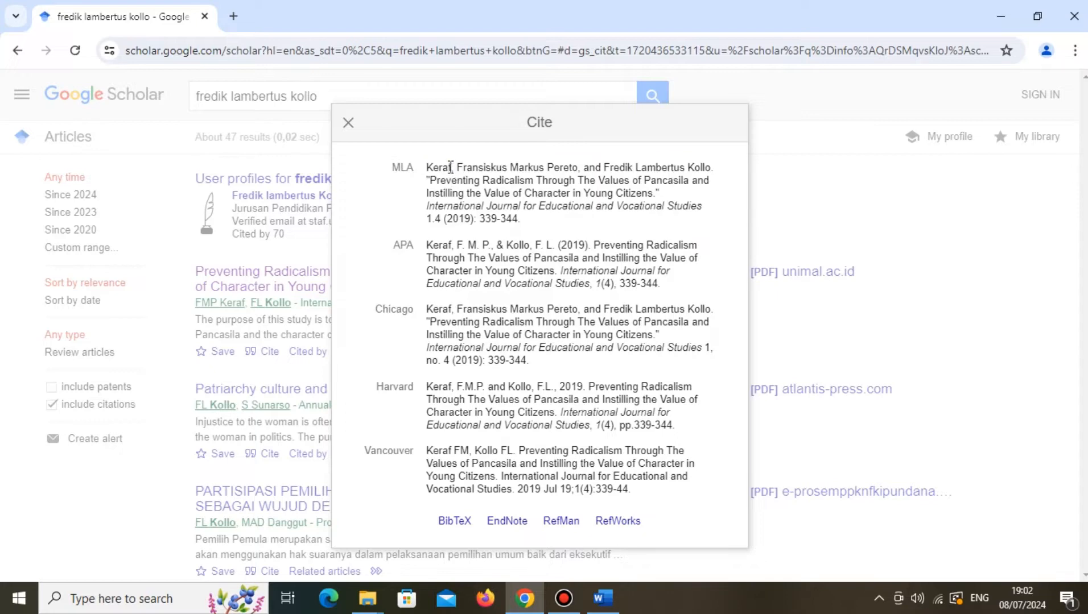
left_click_drag(453, 171, 416, 164)
key("ctrl+c")
left_click(601, 599)
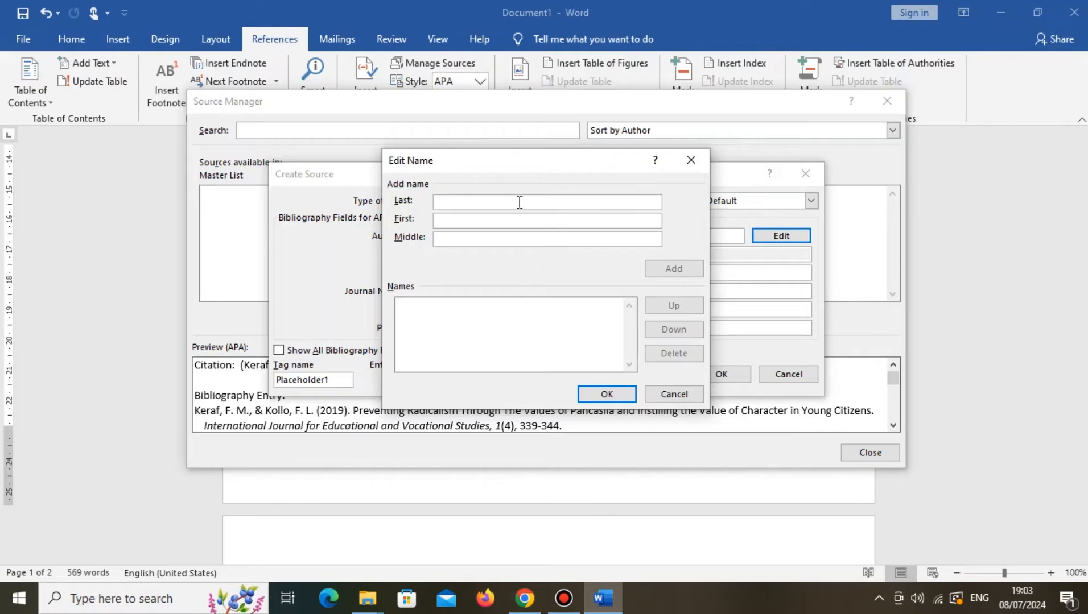
key("ctrl+v")
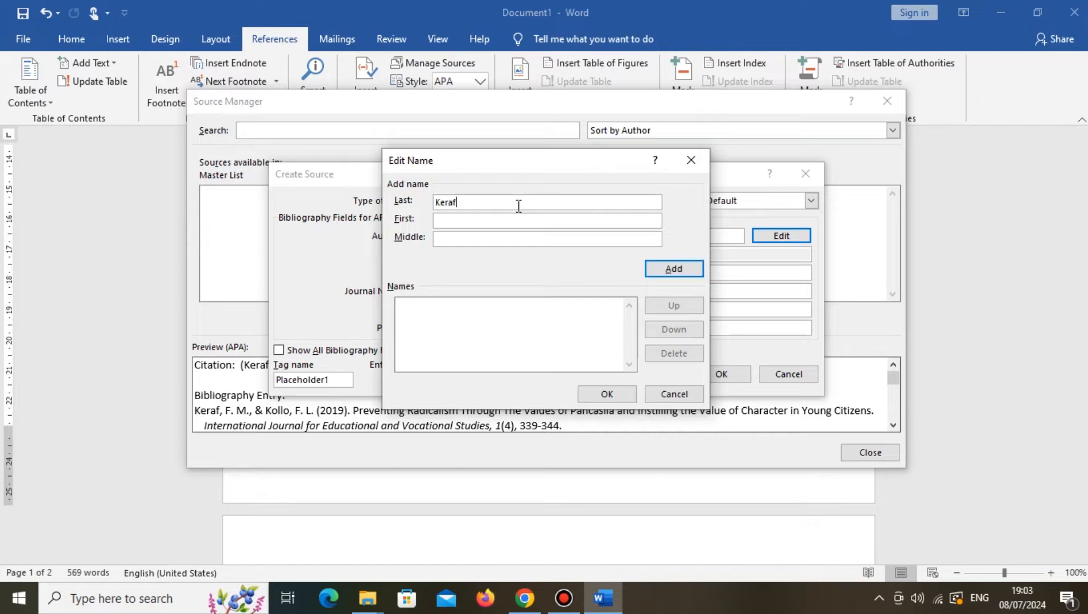
- Copy the first author's first name from the MLA citation in Chrome into the First field of Word's author name editor
left_click(524, 598)
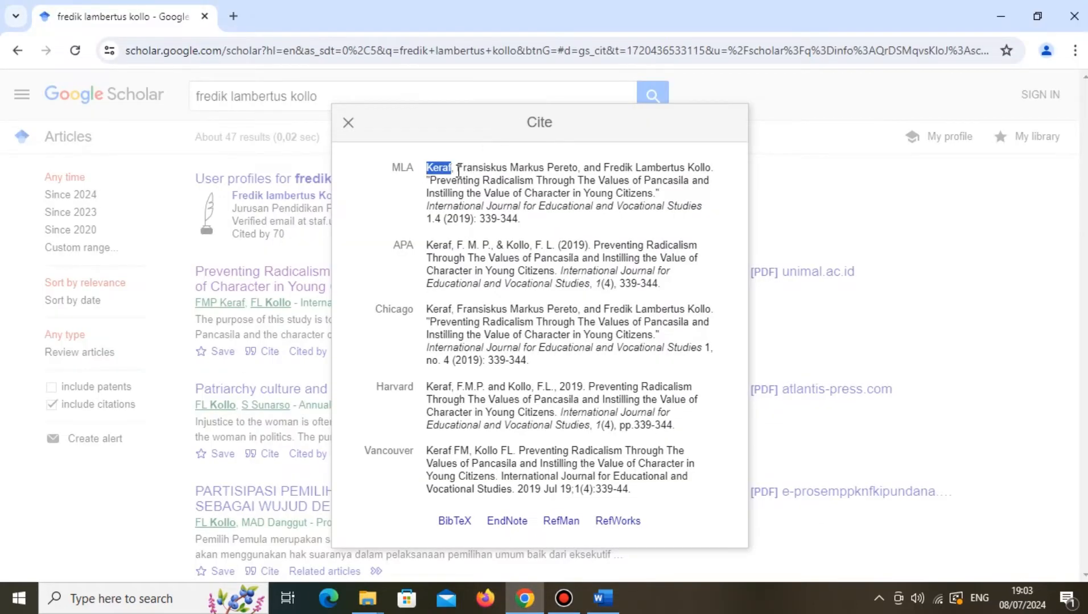
left_click_drag(454, 168, 461, 169)
mouse_move(502, 167)
left_mouse_down()
mouse_move(458, 167)
mouse_move(508, 170)
left_mouse_up()
key("ctrl+c")
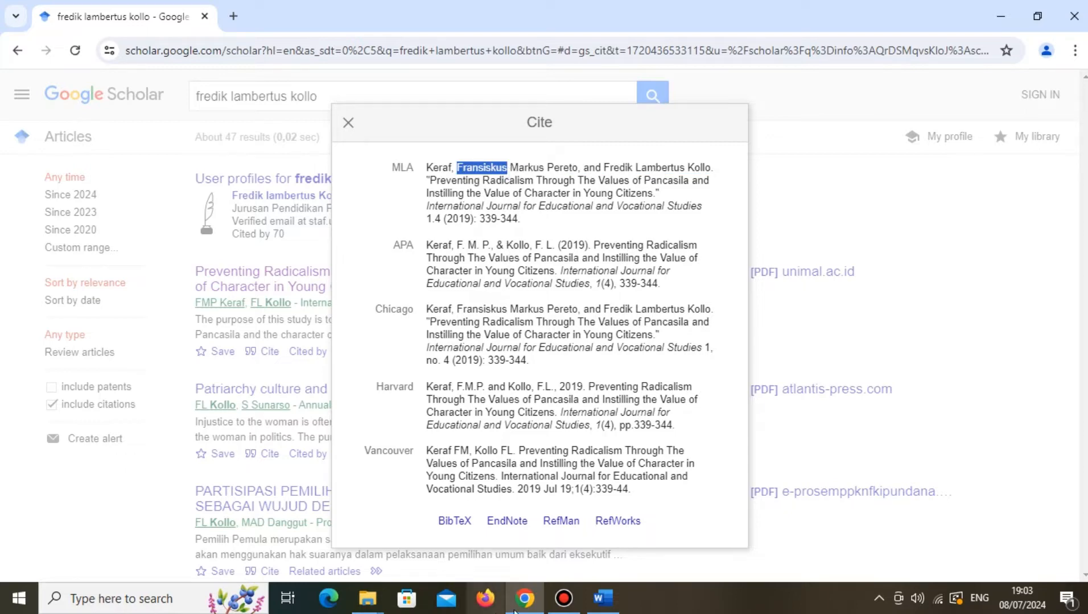
left_click(603, 599)
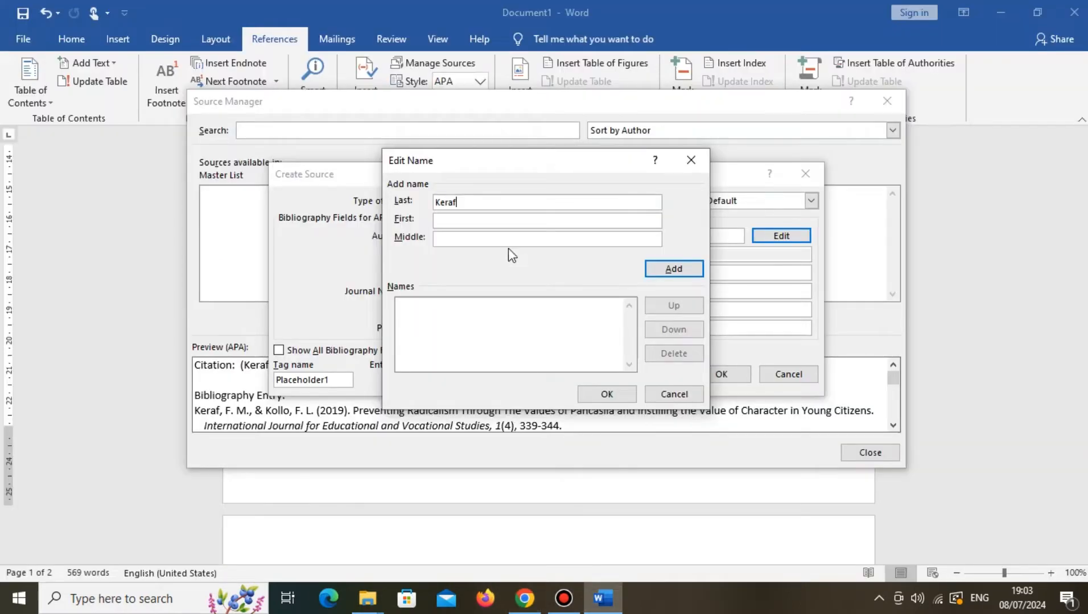
left_click(507, 219)
key("ctrl+v")
- Copy the first author's middle names from the MLA citation in Chrome into Word's Middle field and add the author to the Names list
left_click(525, 598)
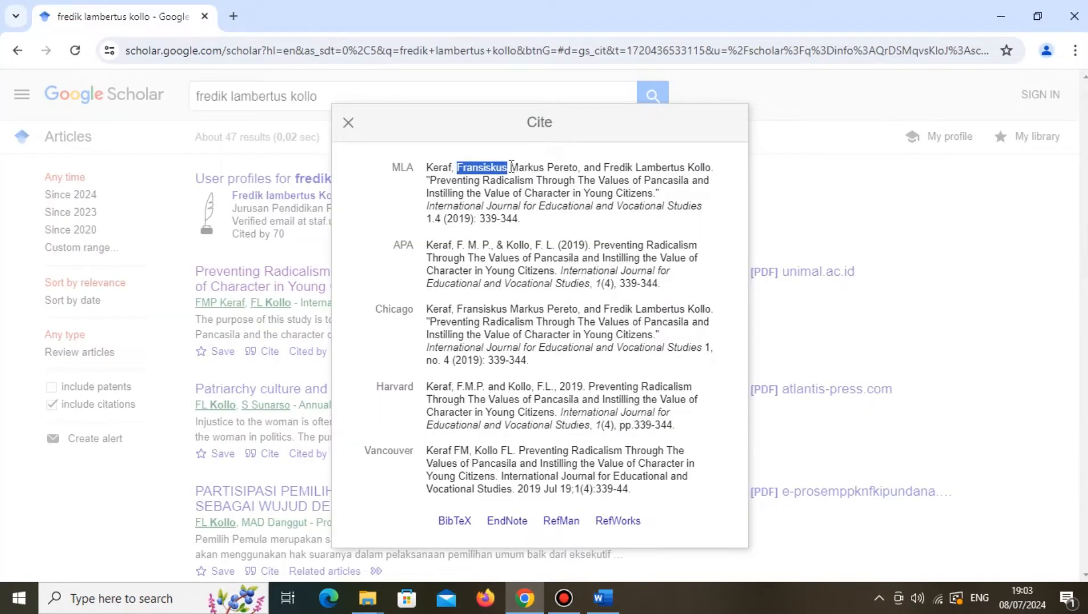
left_click_drag(510, 166, 578, 169)
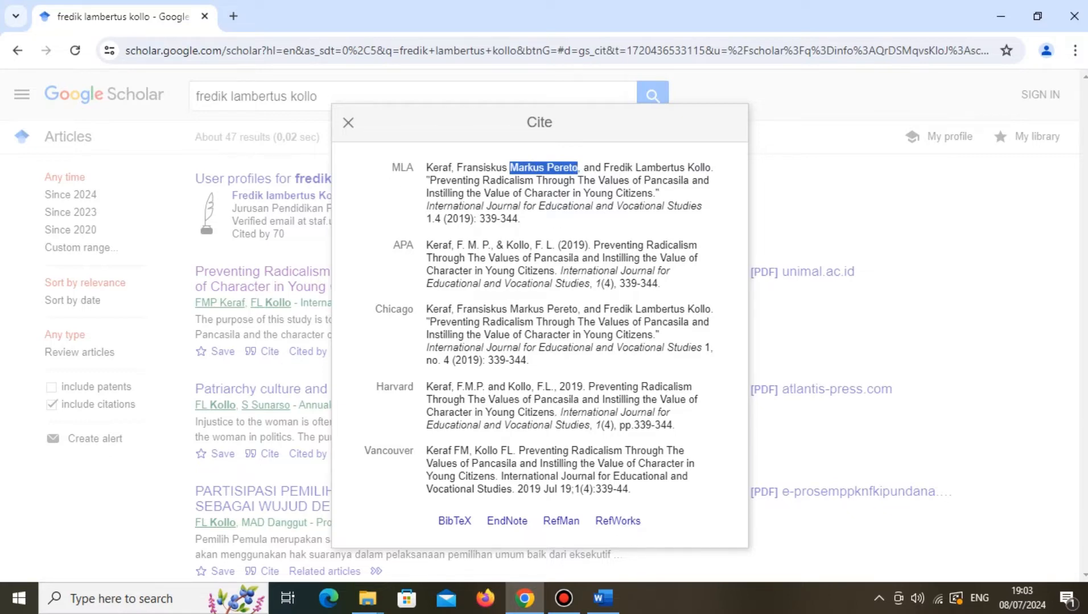
left_click(610, 607)
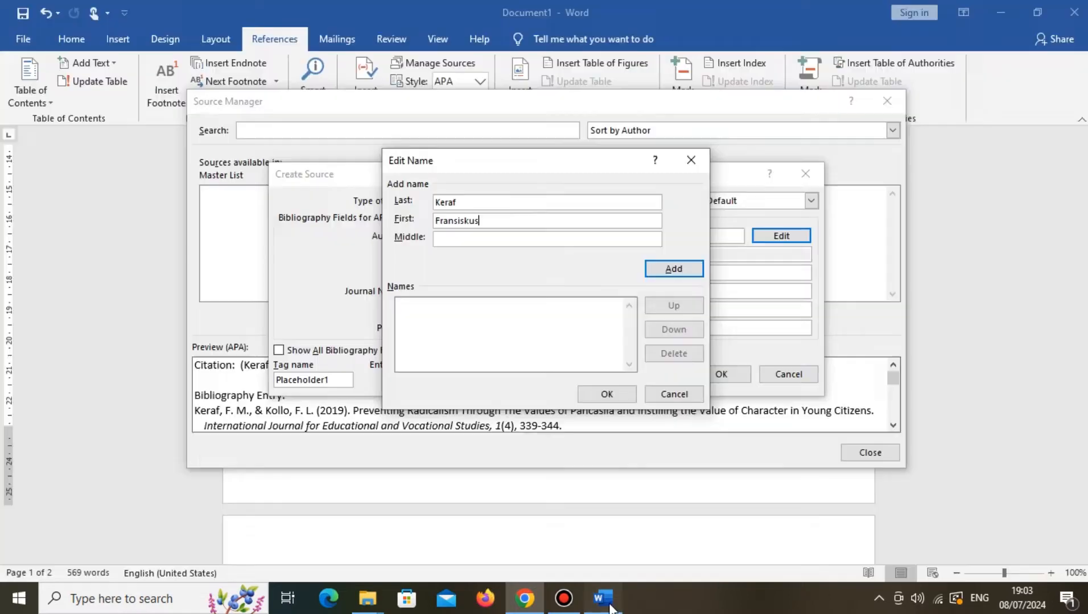
left_click(465, 240)
type("Markus Pereto")
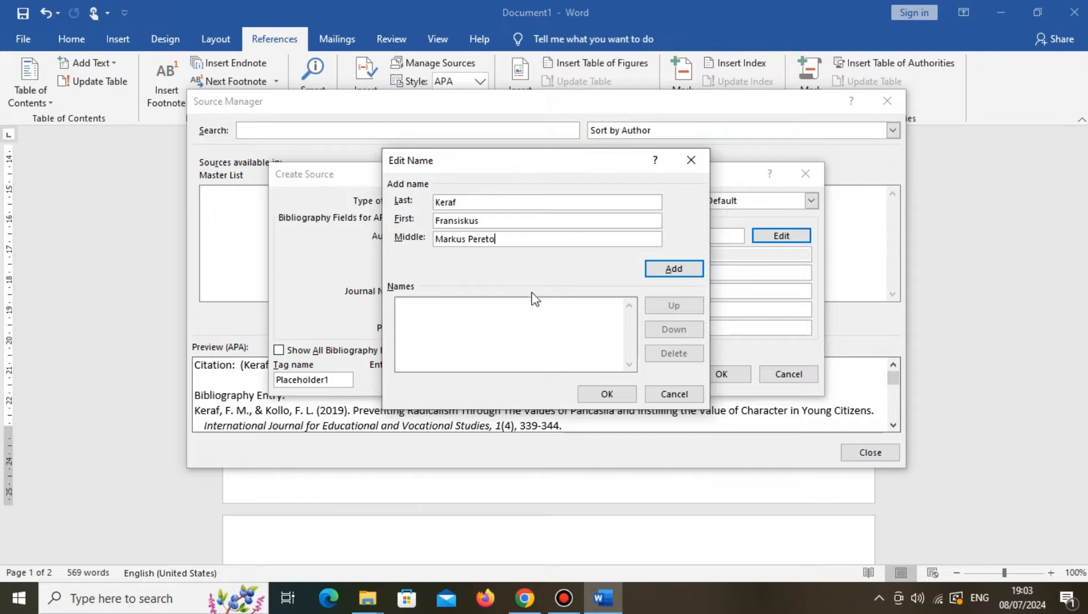
left_click(691, 272)
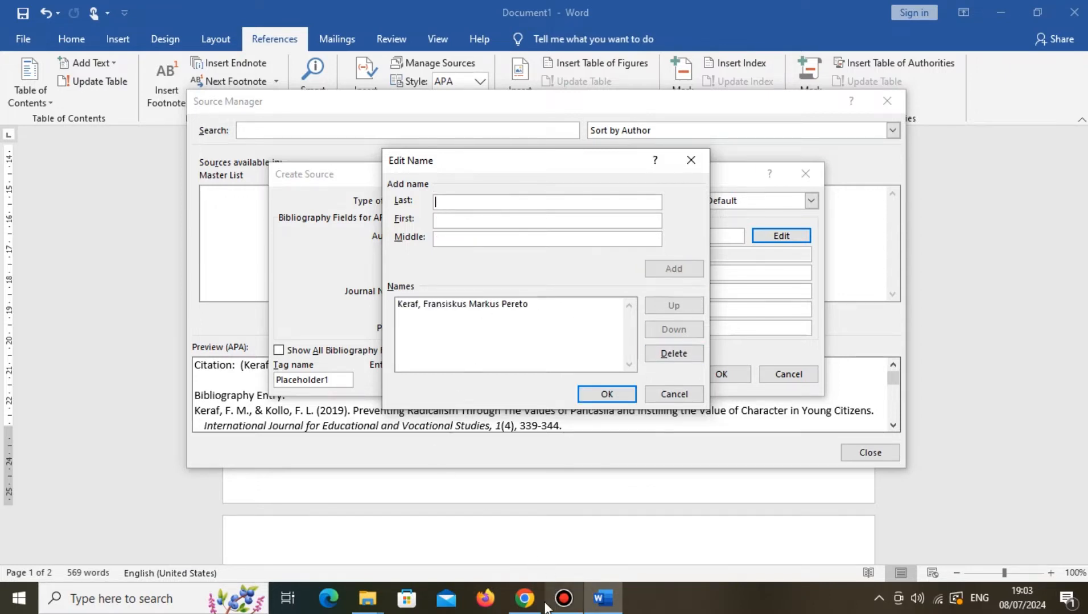
- Copy the second author's first name from the MLA citation in Chrome into the First field of Word's author name editor
left_click(524, 598)
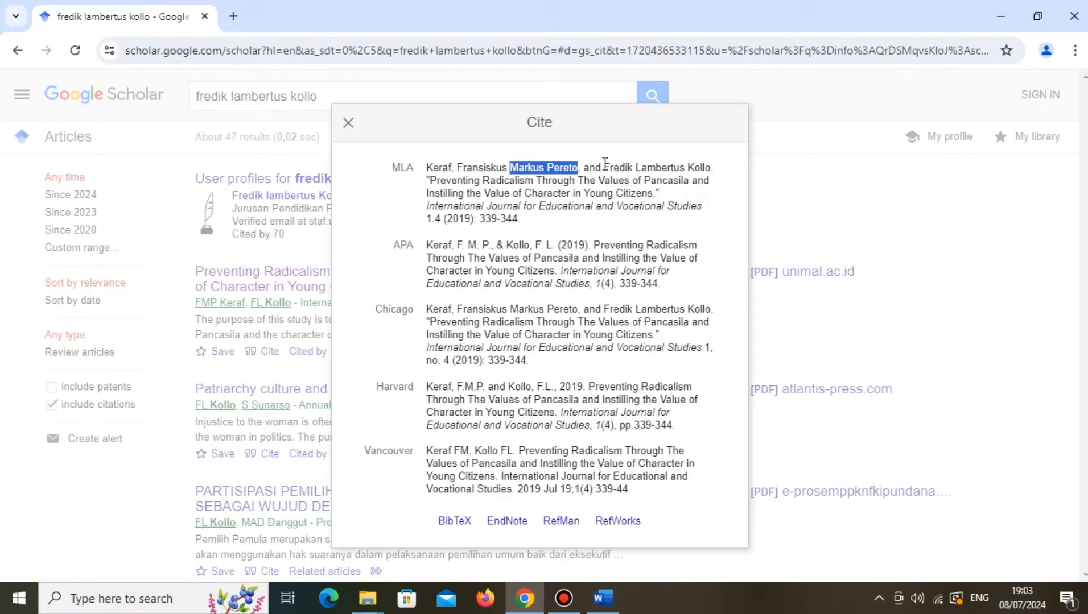
left_click_drag(604, 168, 633, 171)
key("ctrl+c")
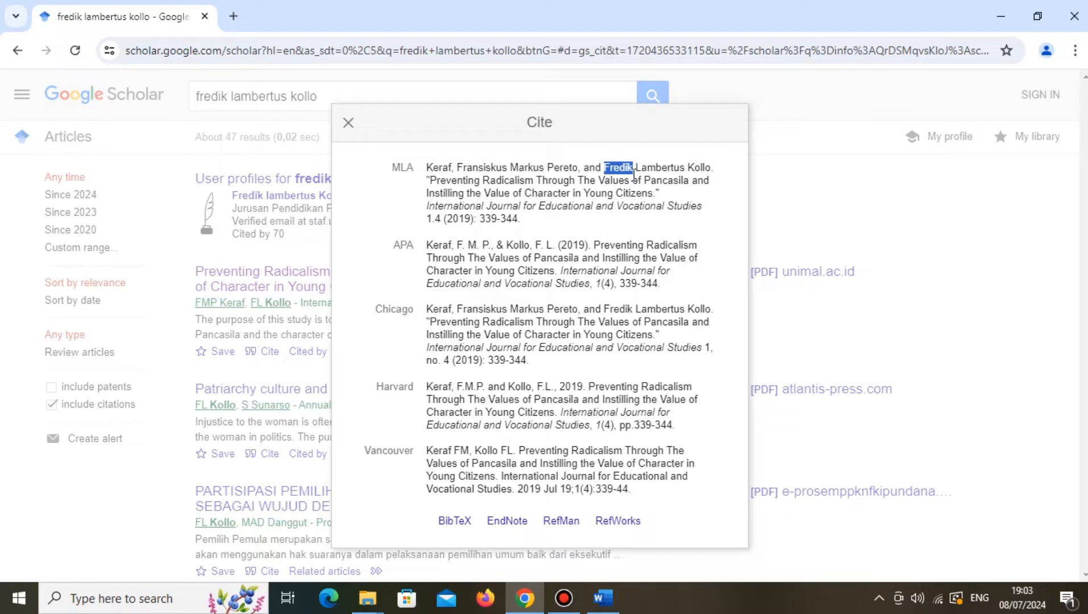
left_click(603, 597)
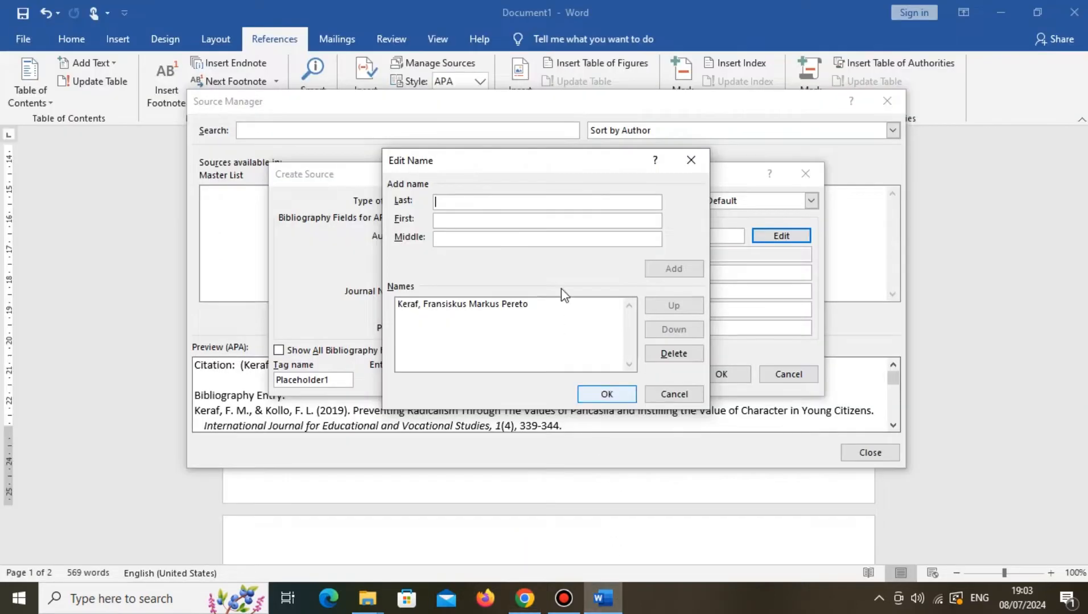
left_click(528, 220)
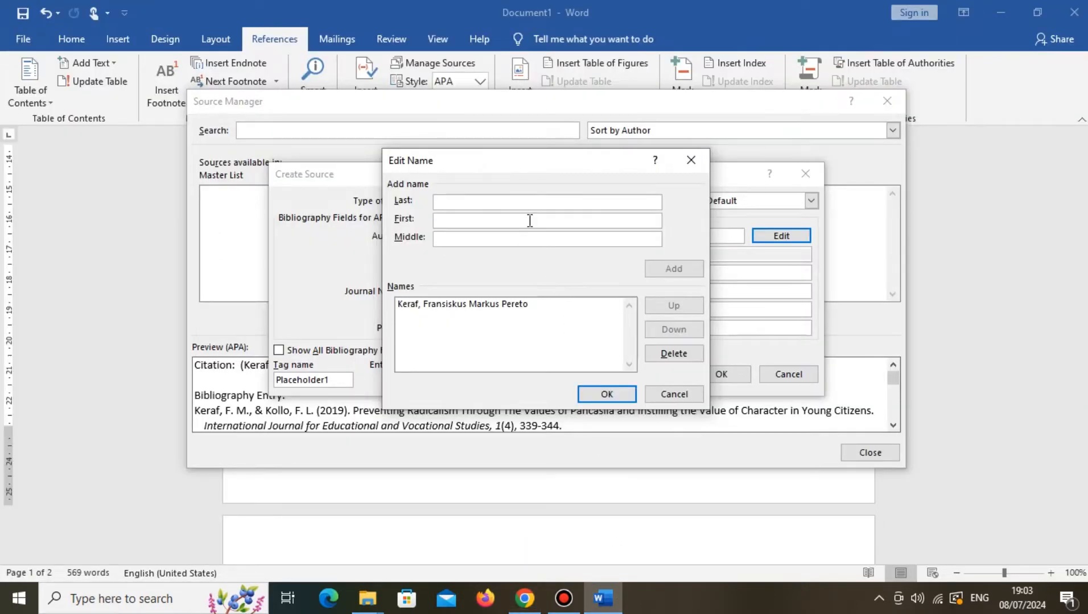
key("ctrl+v")
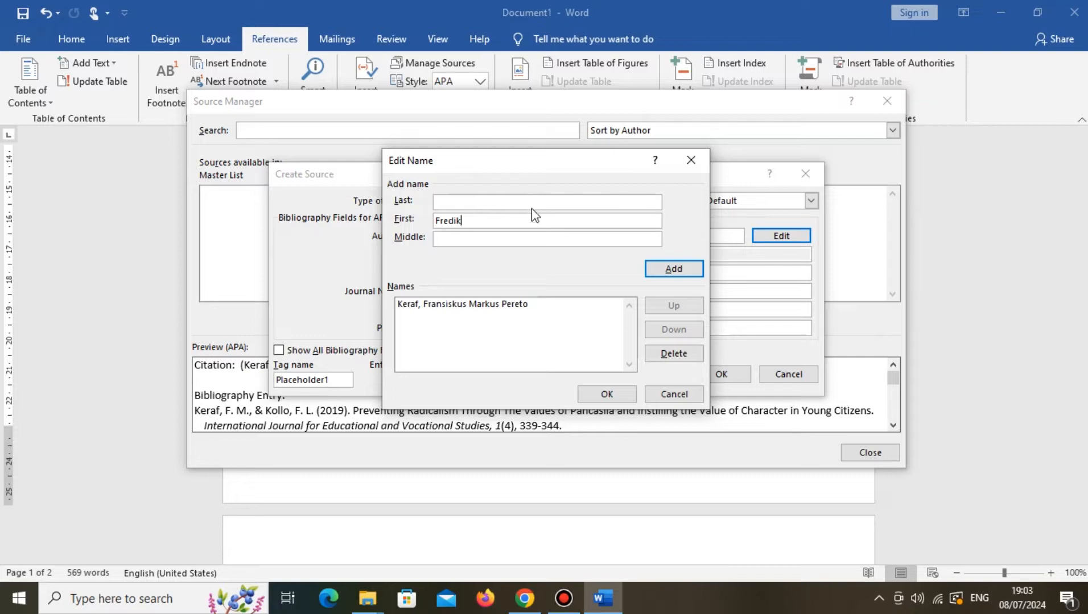
- Enter the second author's last and middle names, add the author to the Names list and confirm the author names
left_click(536, 203)
type("Kollo")
left_click(470, 240)
type("Lambertus")
left_click(689, 274)
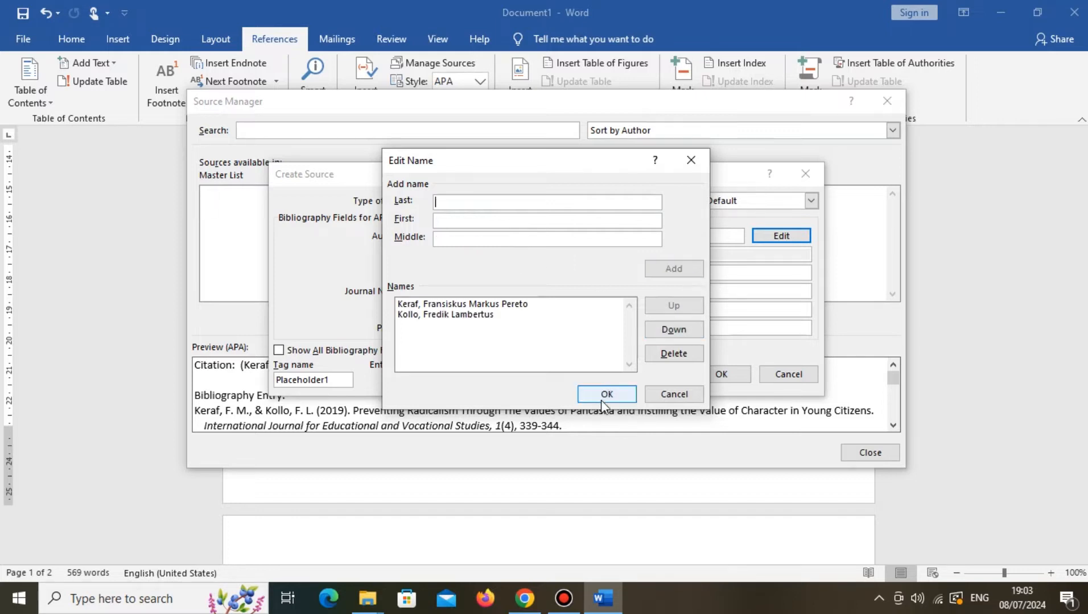
left_click(605, 396)
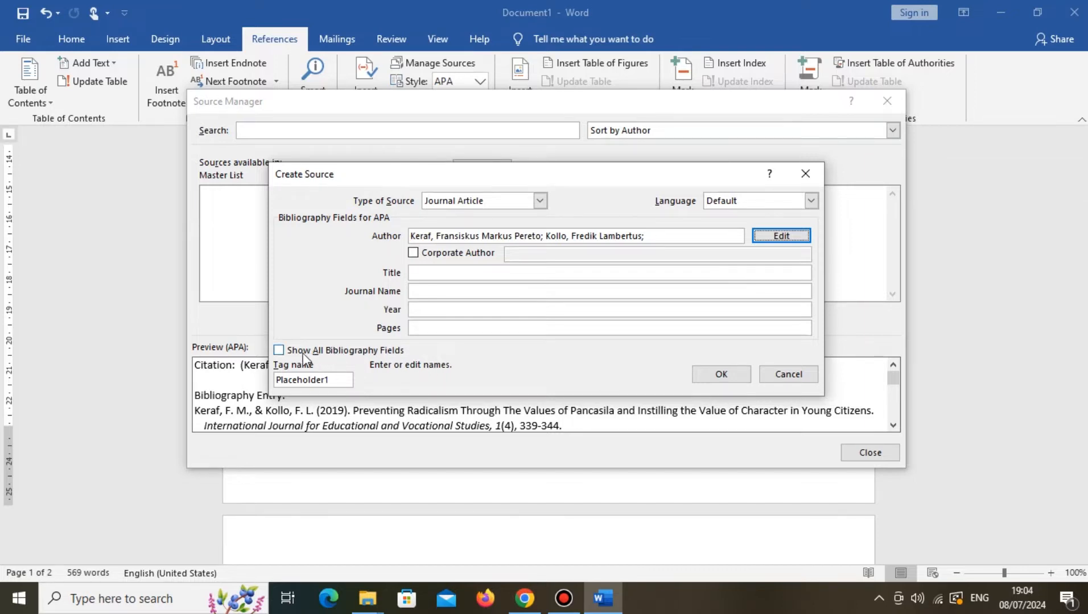
- Show all bibliography fields and copy the full article title, without quotation marks, from the MLA citation in Chrome into Word's Title field
left_click(282, 351)
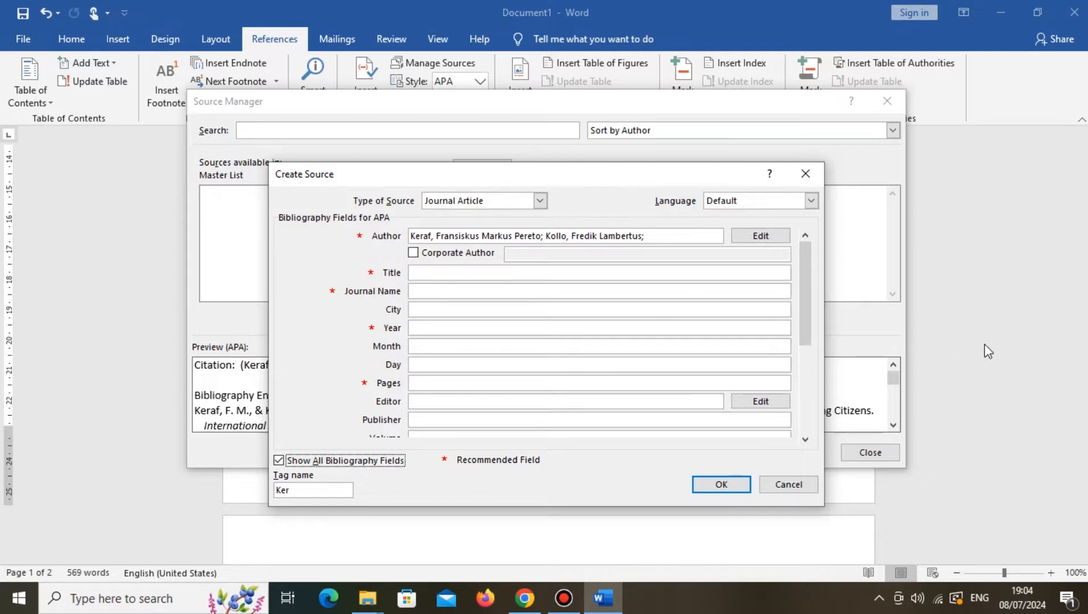
left_click(633, 273)
left_click(535, 595)
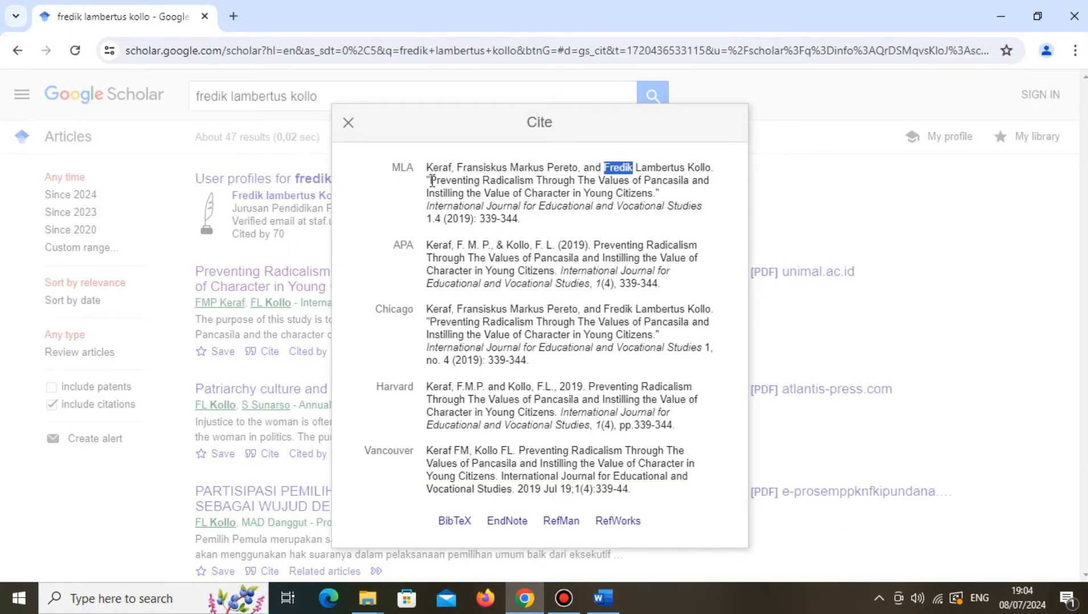
left_click_drag(432, 181, 652, 199)
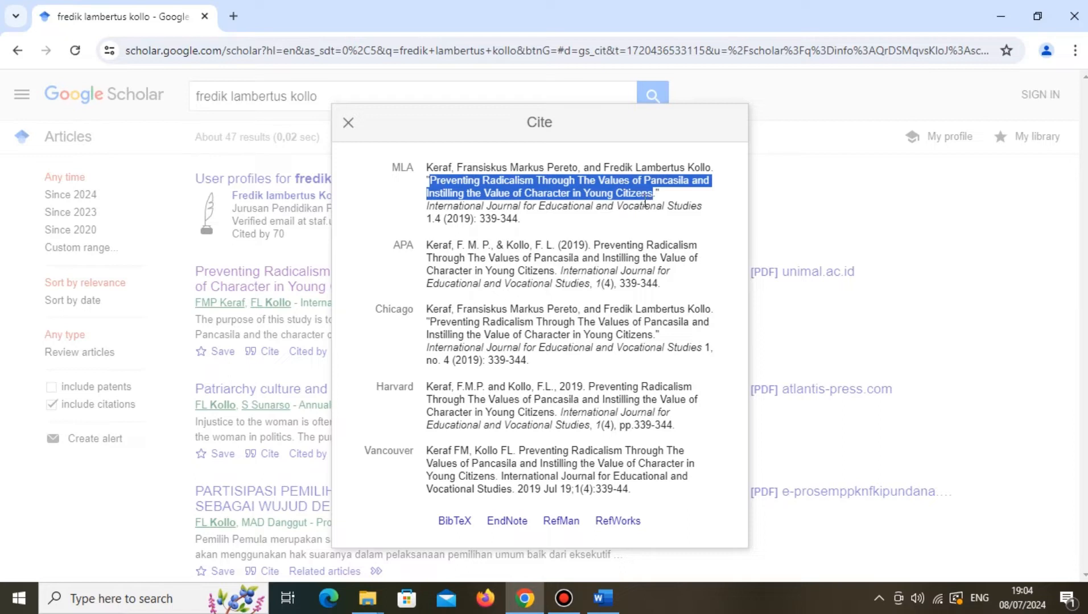
right_click(645, 202)
left_click(645, 185)
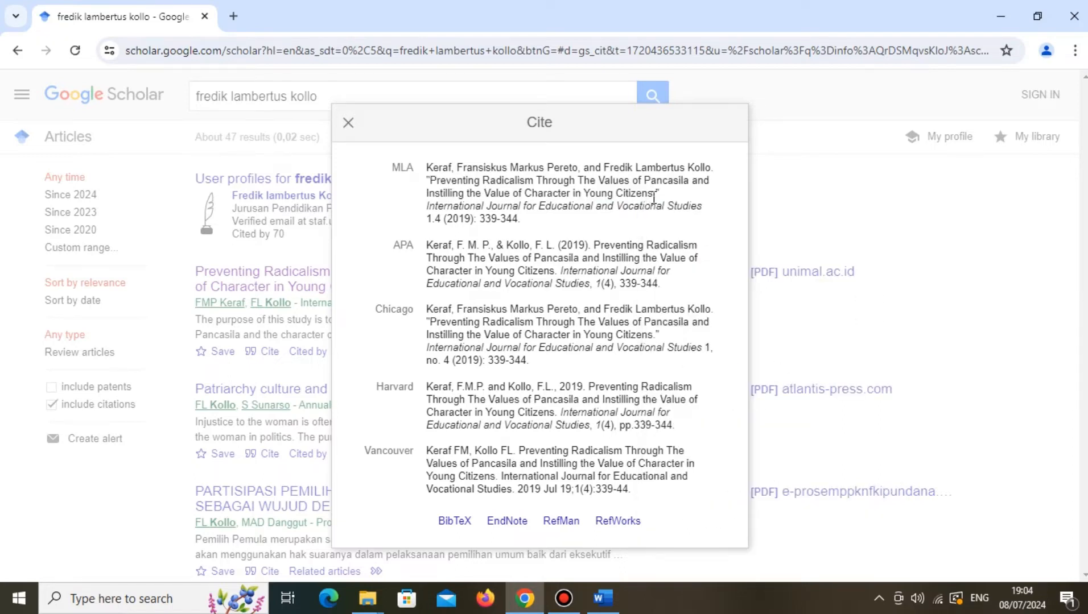
left_click_drag(653, 198, 432, 181)
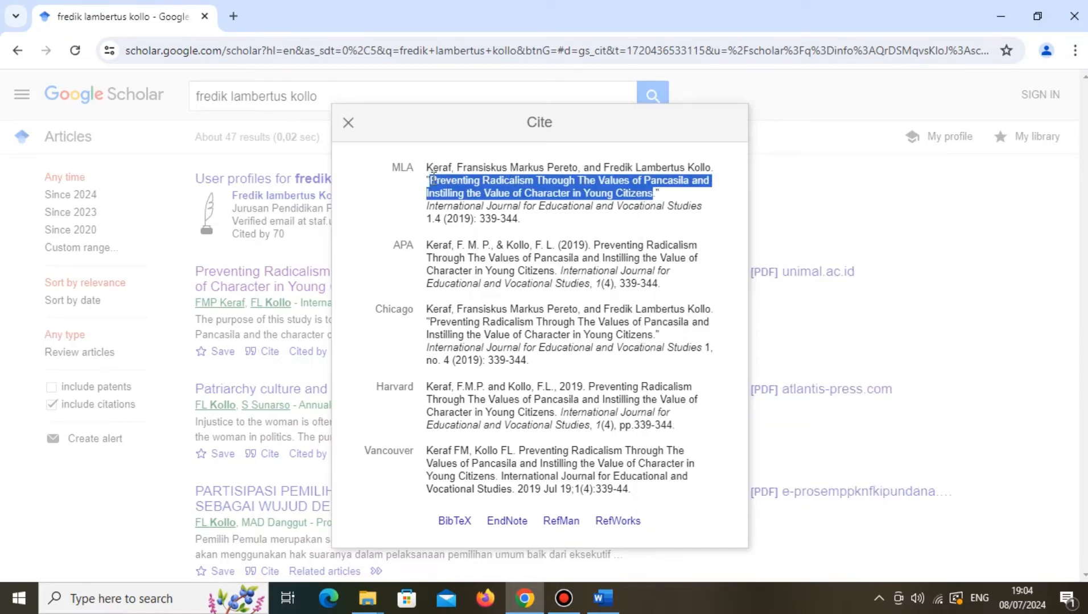
right_click(432, 181)
left_click(450, 197)
left_click(589, 608)
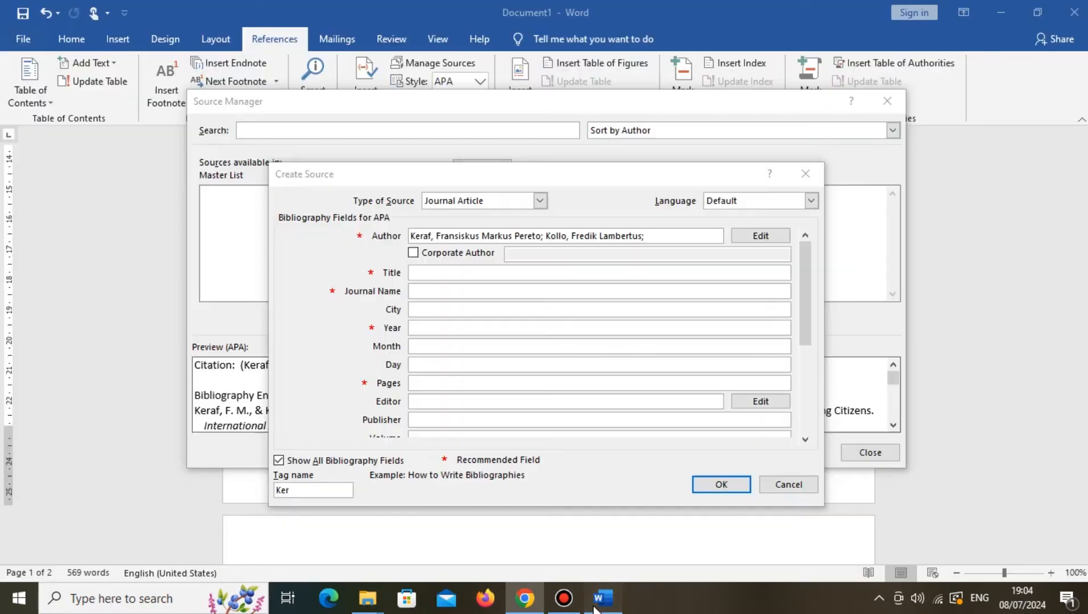
right_click(495, 272)
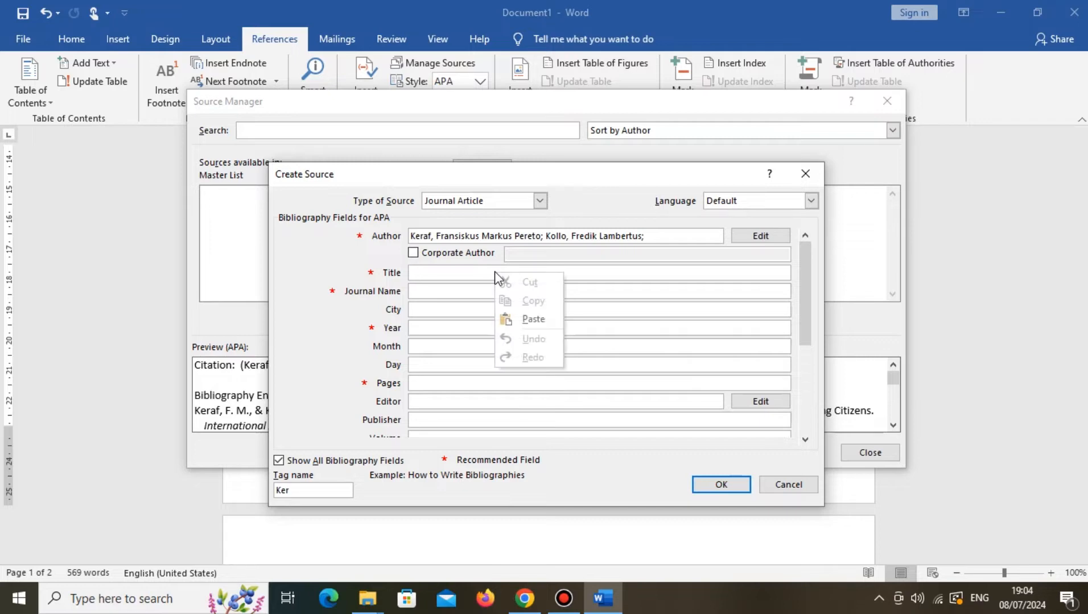
left_click(519, 317)
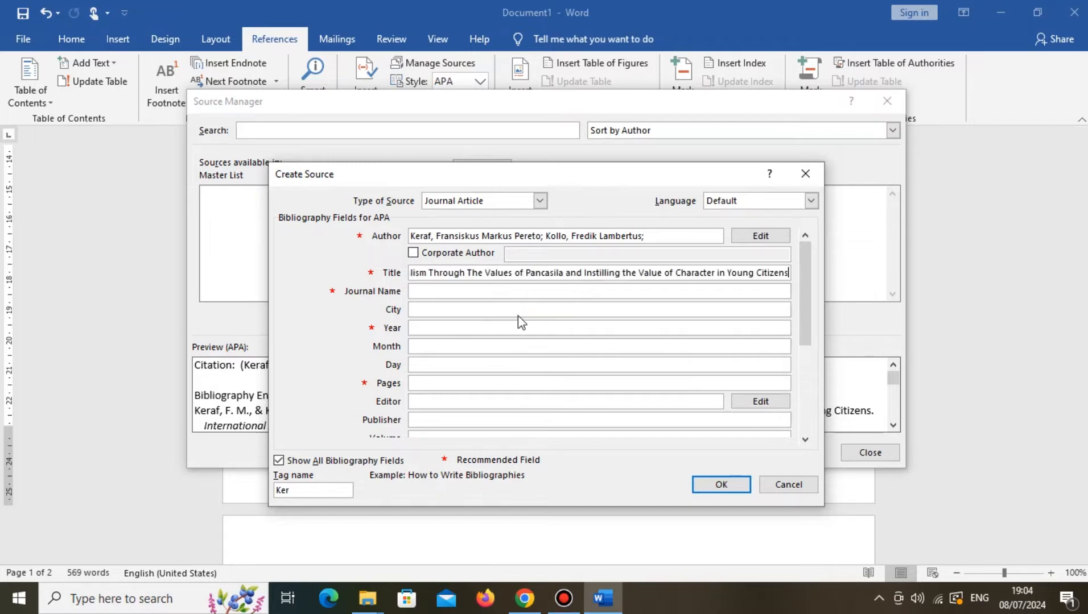
- Copy the journal name "International Journal for Educational and Vocational Studies" from the MLA citation in Chrome into Word's Journal Name field
left_click(525, 599)
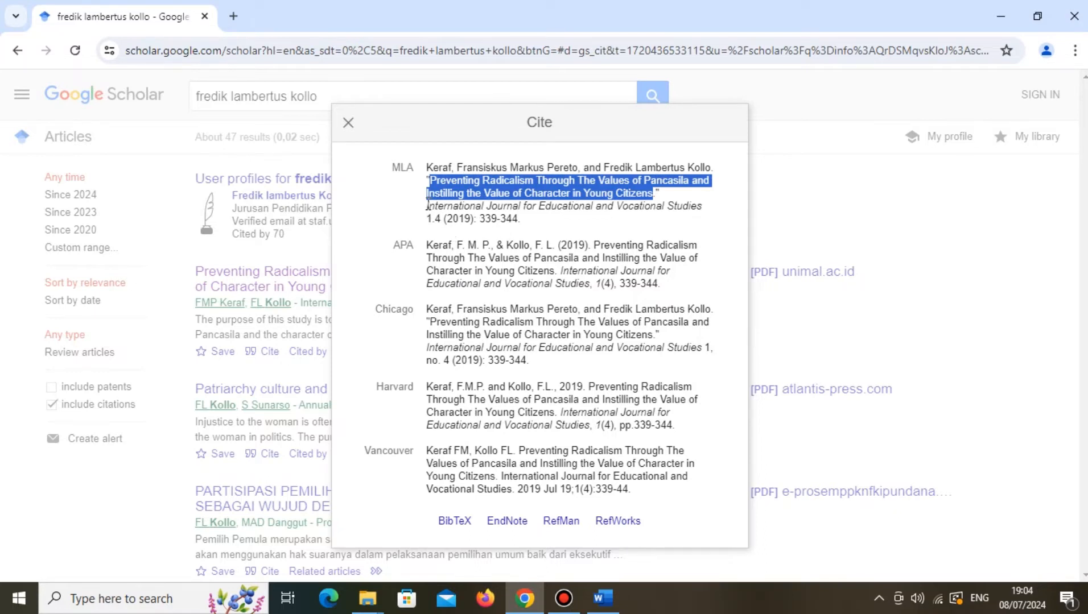
left_click_drag(427, 206, 694, 207)
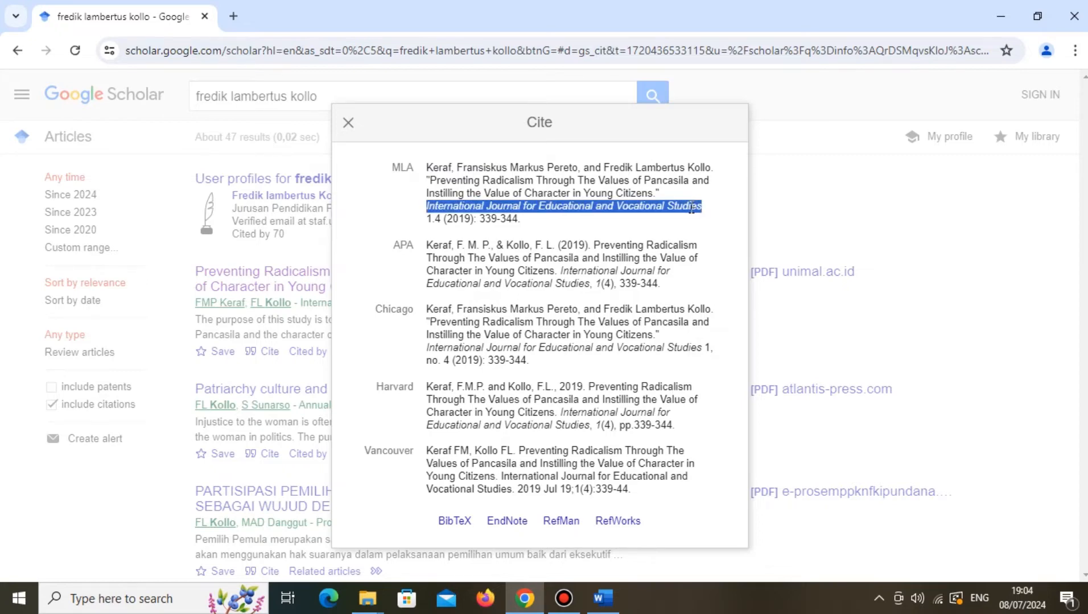
right_click(691, 208)
left_click(703, 225)
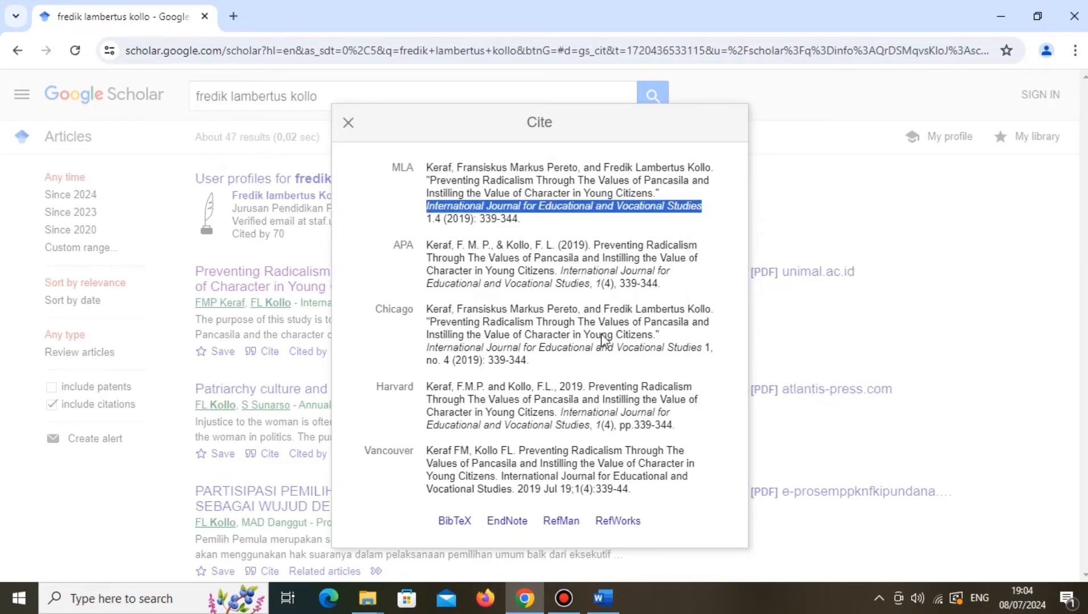
left_click(593, 602)
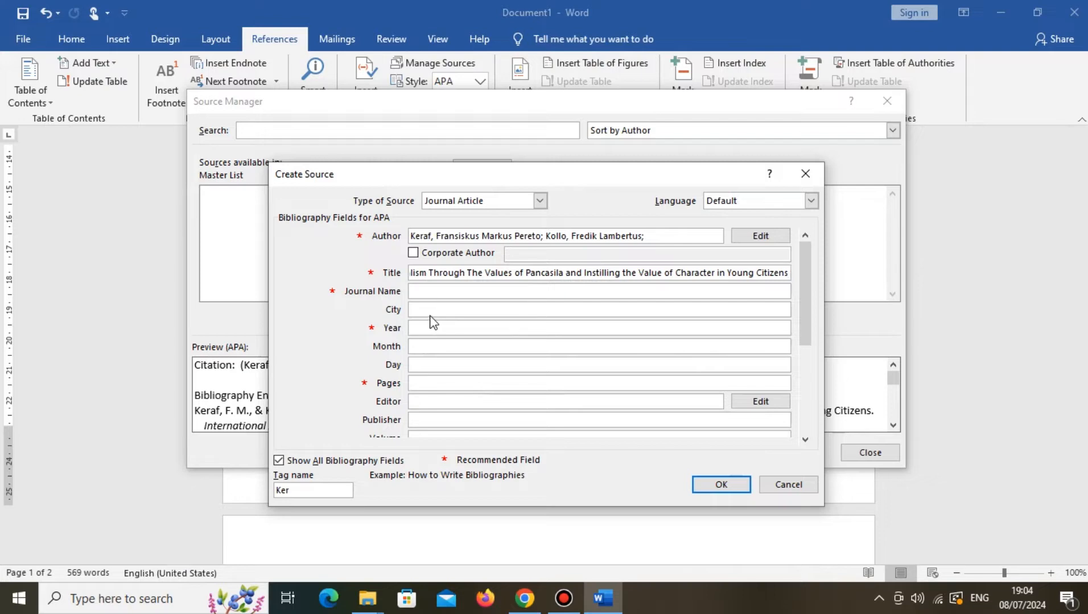
left_click(427, 292)
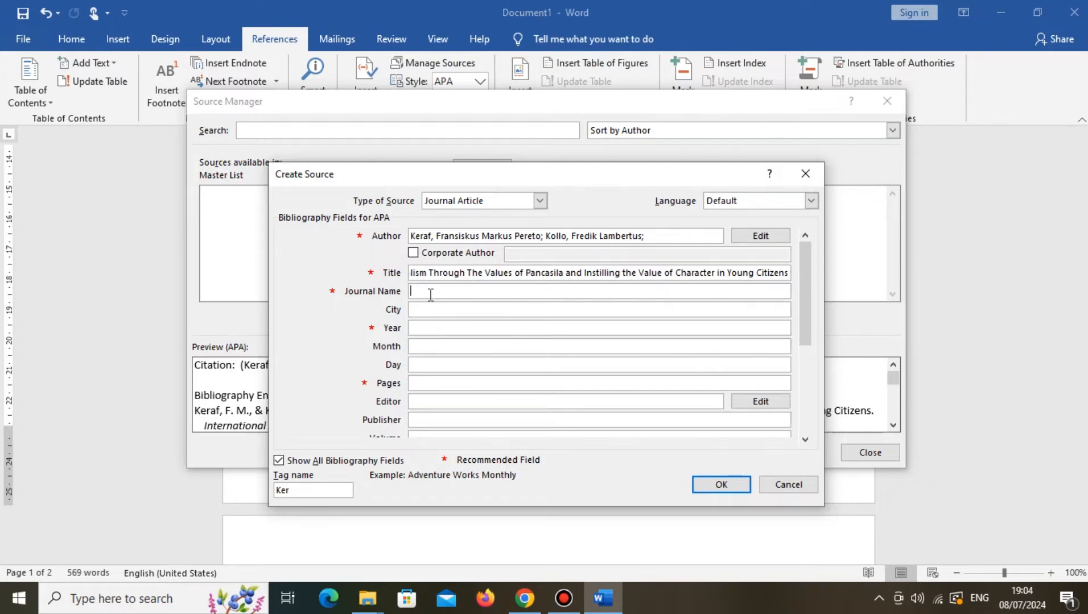
right_click(429, 294)
left_click(455, 343)
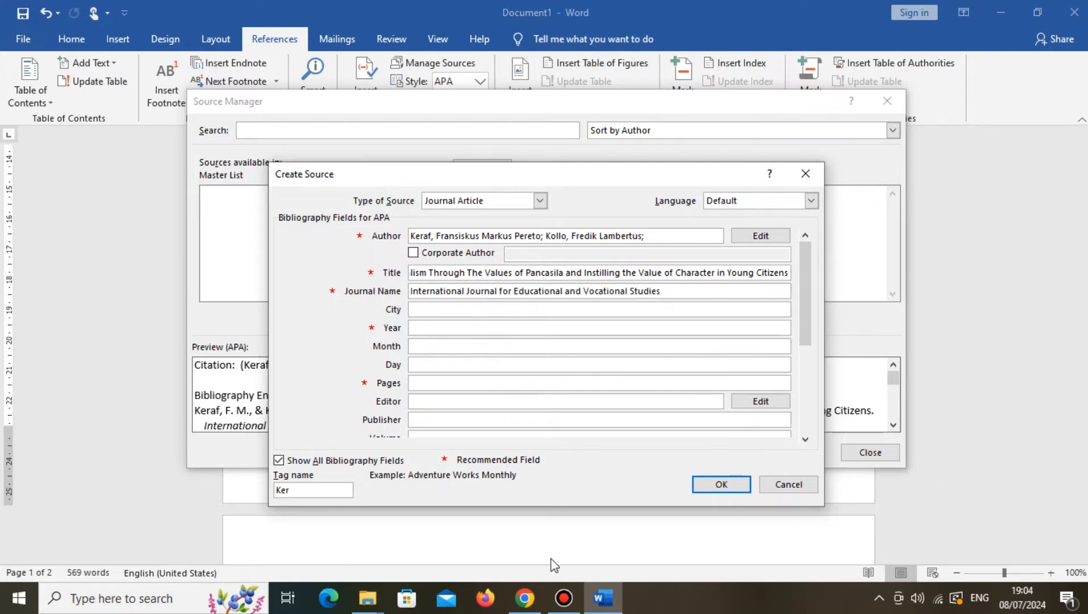
- Copy the publication year 2019 from the MLA citation in Chrome into the source's Year field in Word
left_click(525, 599)
left_click(532, 234)
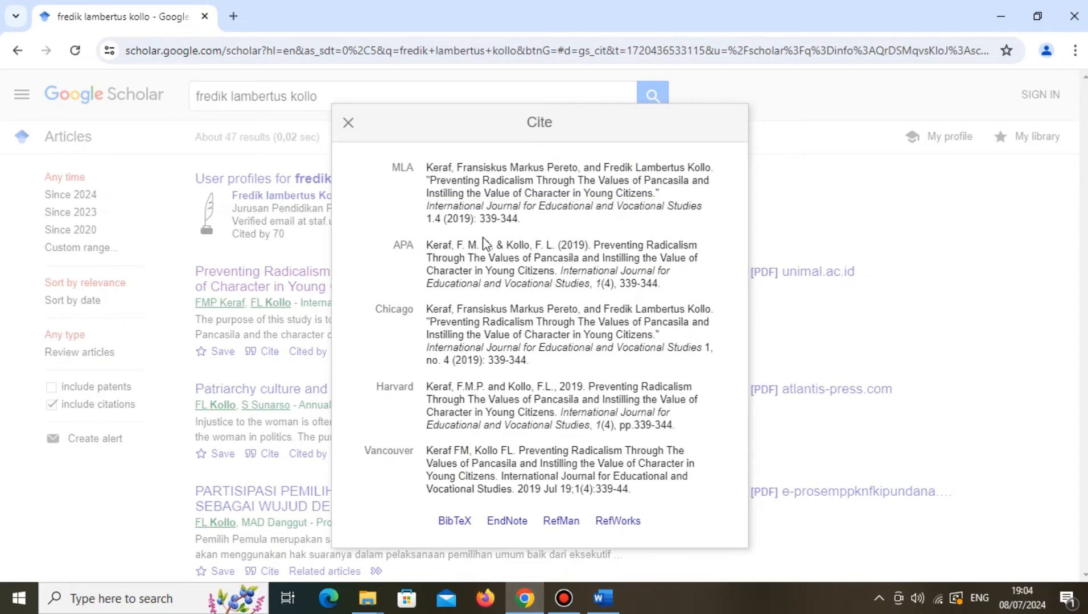
left_click_drag(471, 223, 447, 227)
left_click(608, 599)
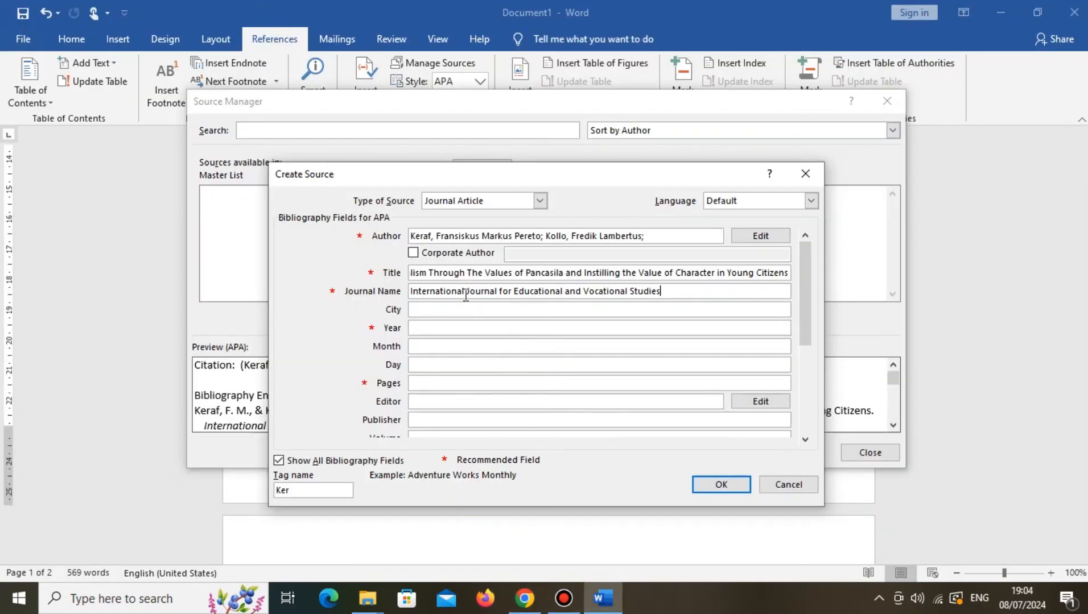
left_click(443, 332)
type("2019")
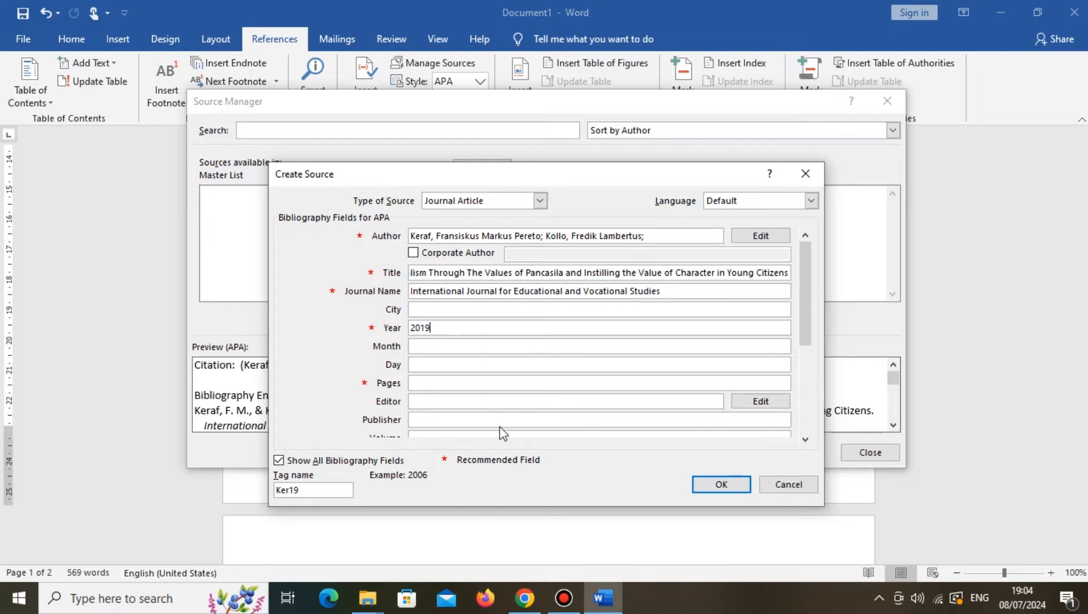
- Copy the page range 339-344 from the MLA citation in Chrome into the source's Pages field in Word
left_click(525, 598)
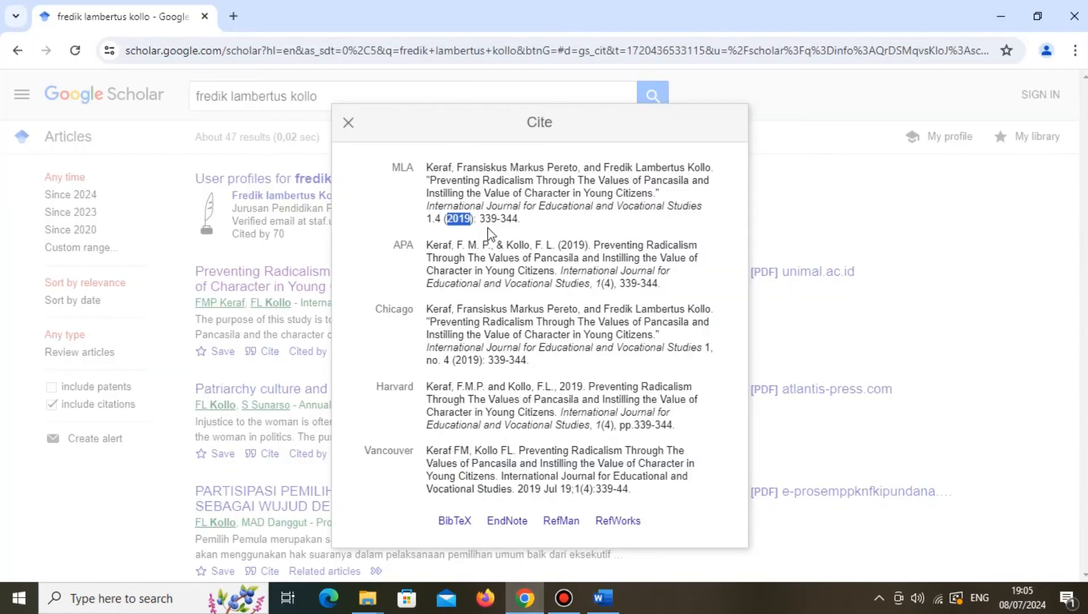
left_click_drag(479, 221, 517, 222)
right_click(516, 221)
left_click(526, 236)
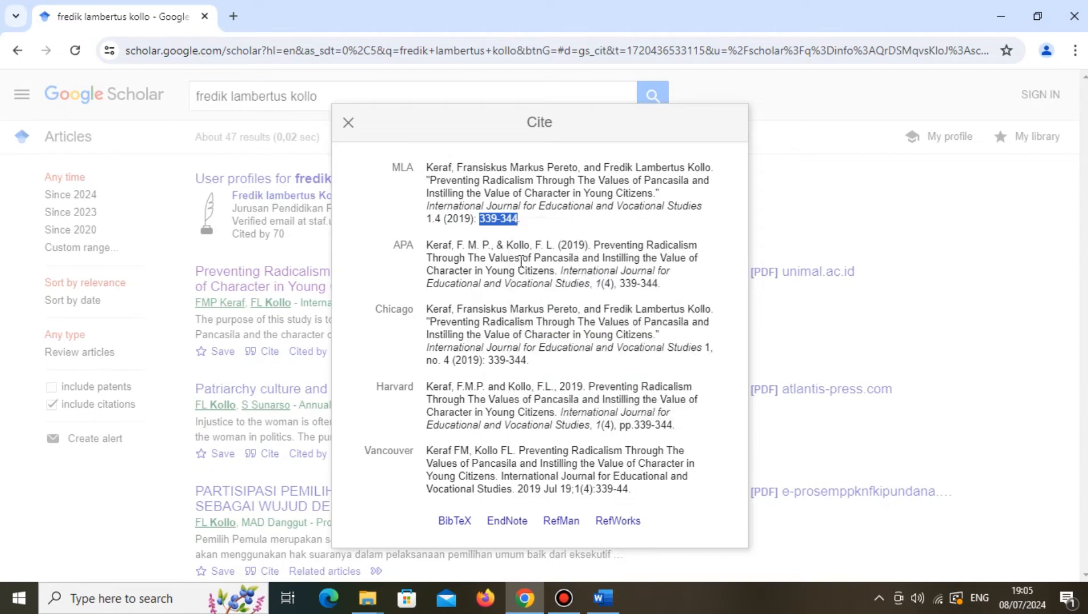
left_click(603, 598)
left_click(425, 384)
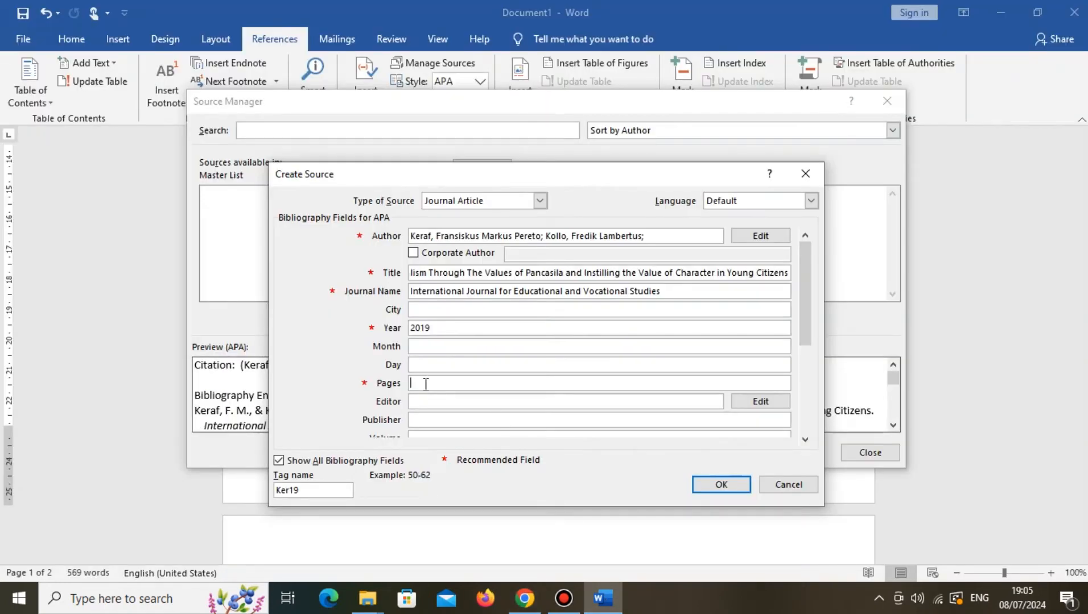
right_click(425, 384)
left_click(449, 434)
- Take the volume and issue from the MLA citation in Chrome and enter volume 1 and issue 4 for the source in Word
left_click_drag(814, 312, 812, 399)
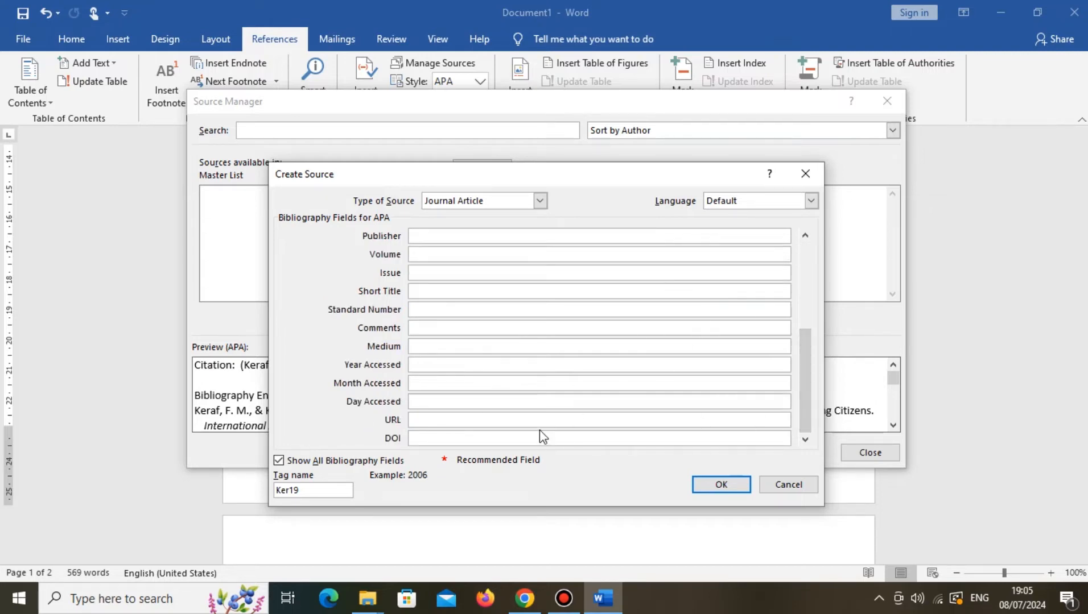
left_click(525, 598)
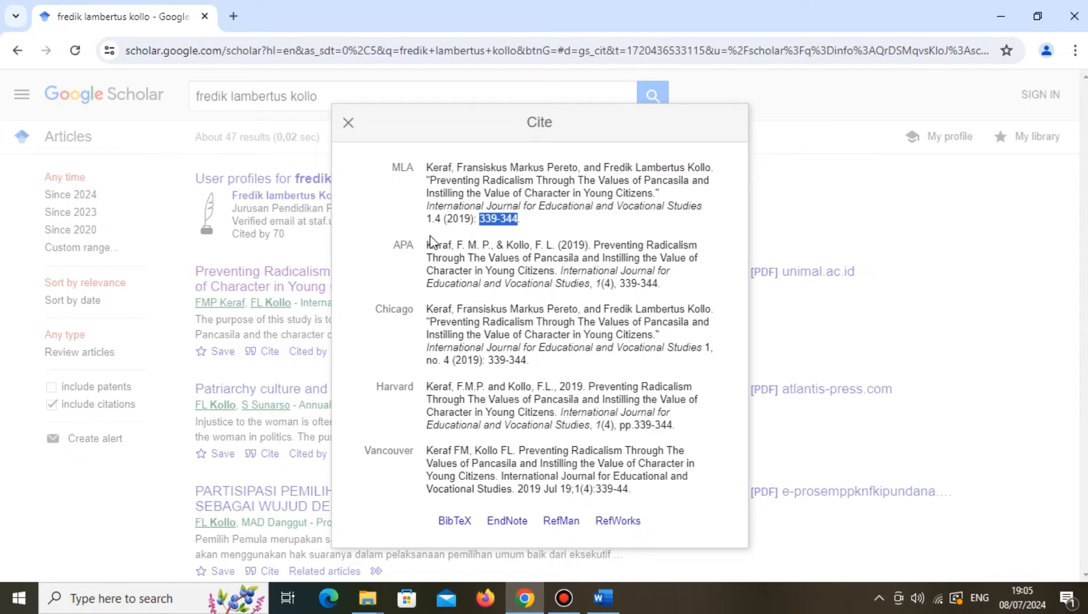
left_click(430, 217)
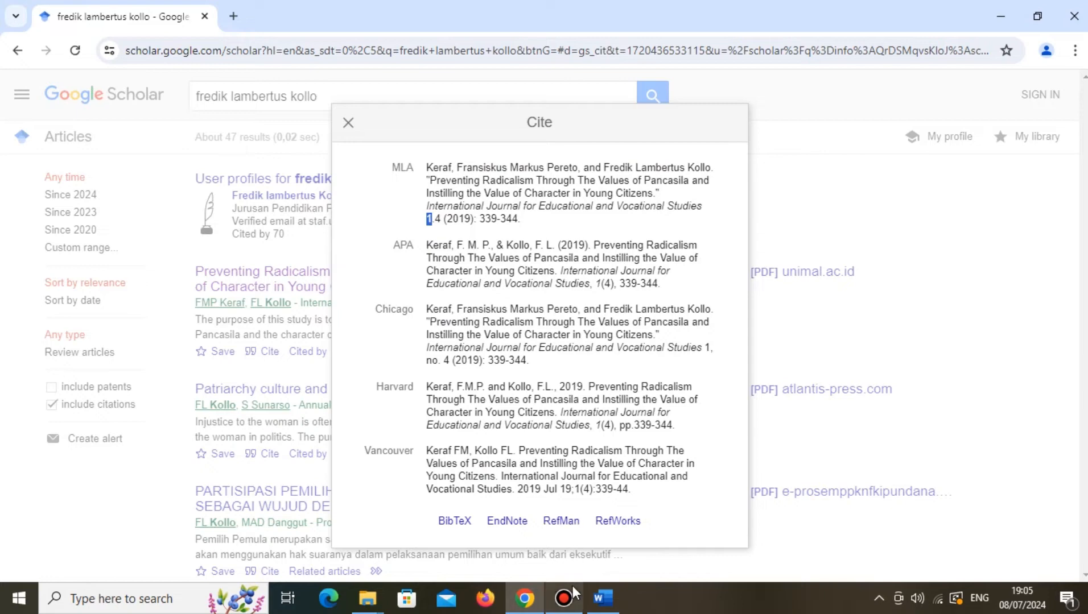
left_click(603, 599)
left_click(432, 370)
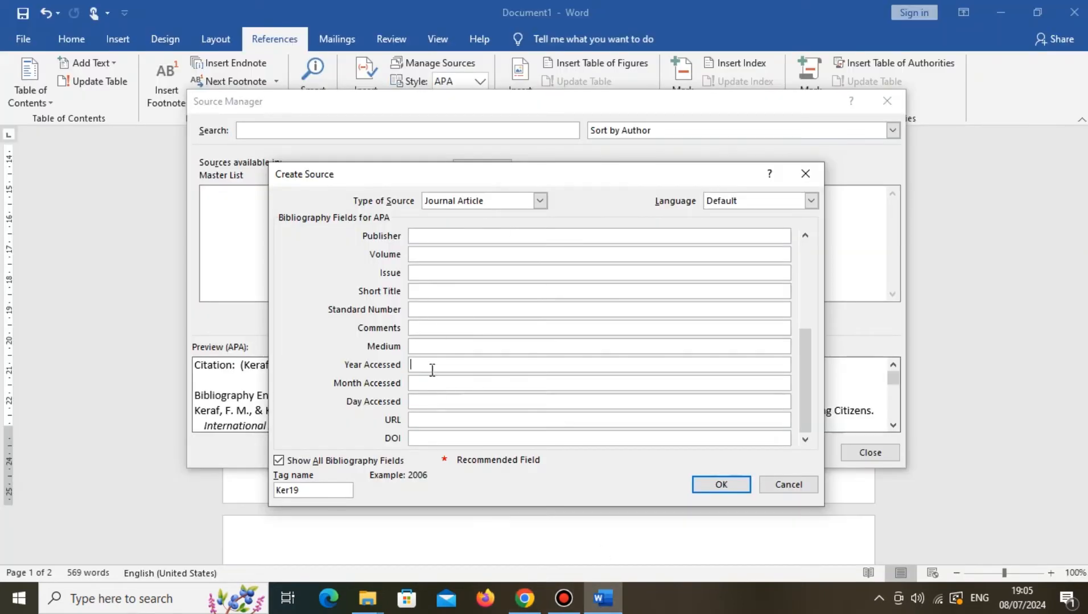
left_click(418, 253)
type("1")
- Save the completed source and insert its citation in the Introduction after "in an orderly manner"
left_click_drag(805, 379, 816, 260)
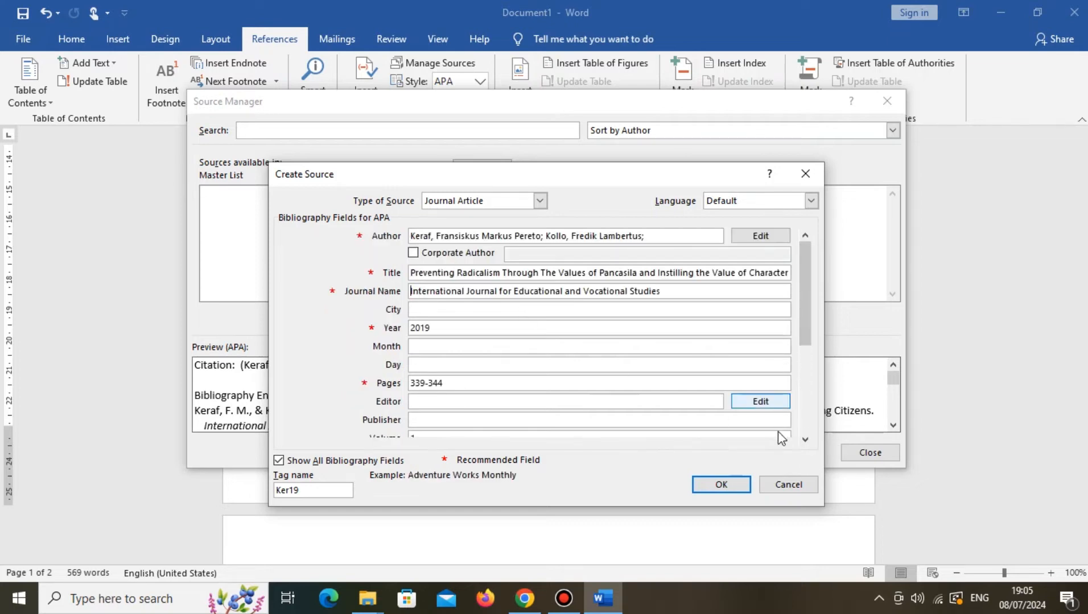
left_click(740, 484)
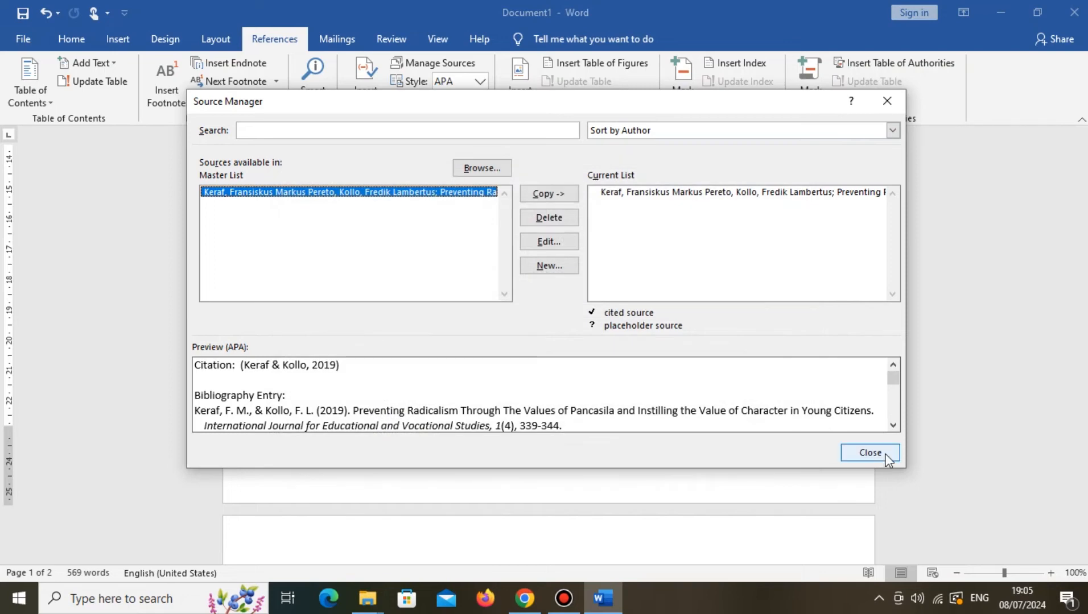
left_click(870, 453)
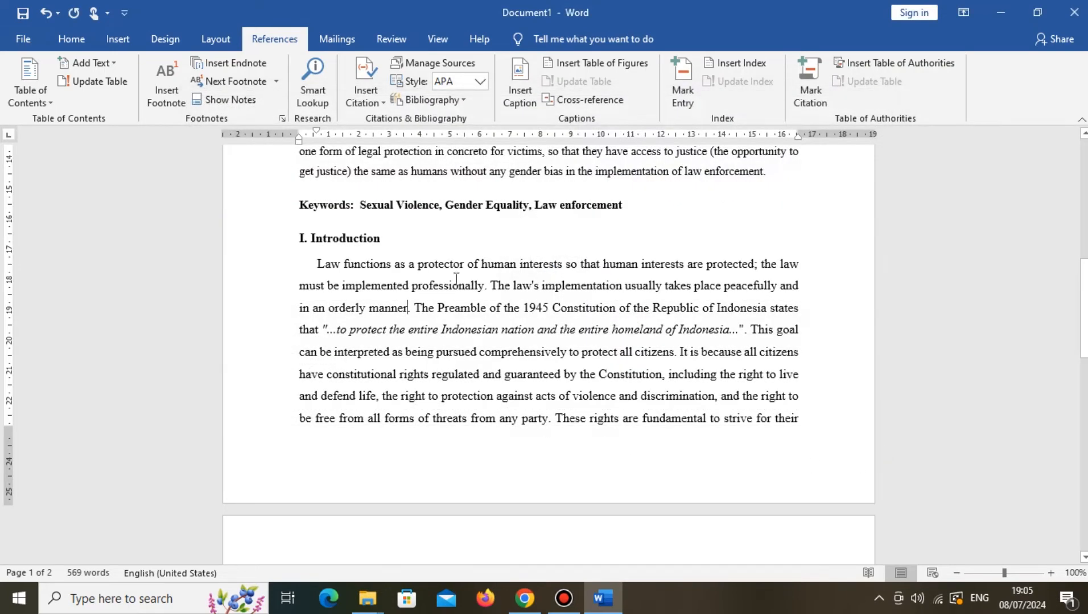
left_click(373, 84)
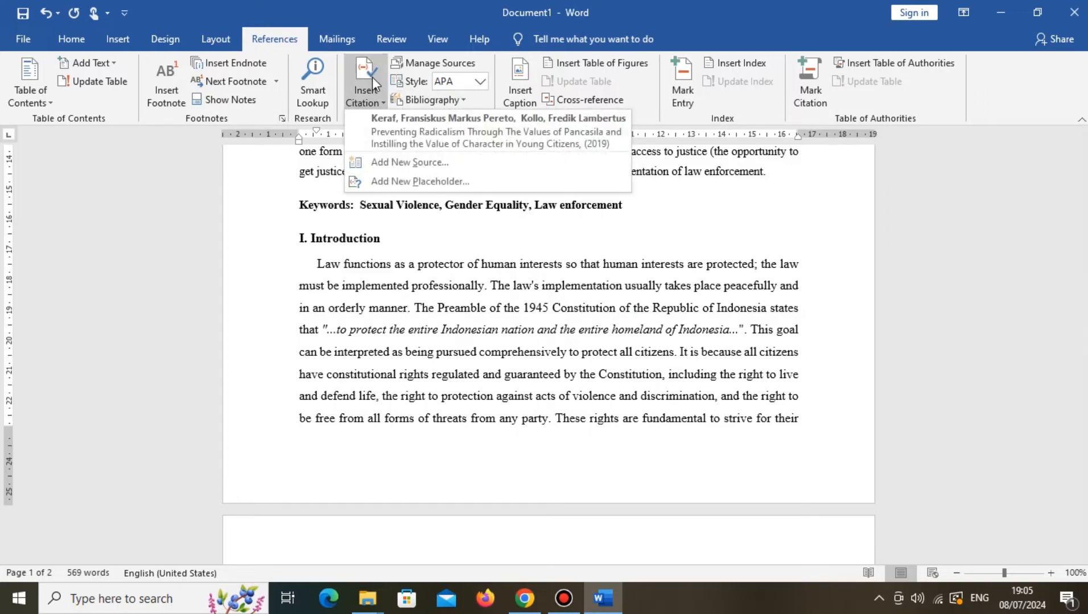
left_click(467, 137)
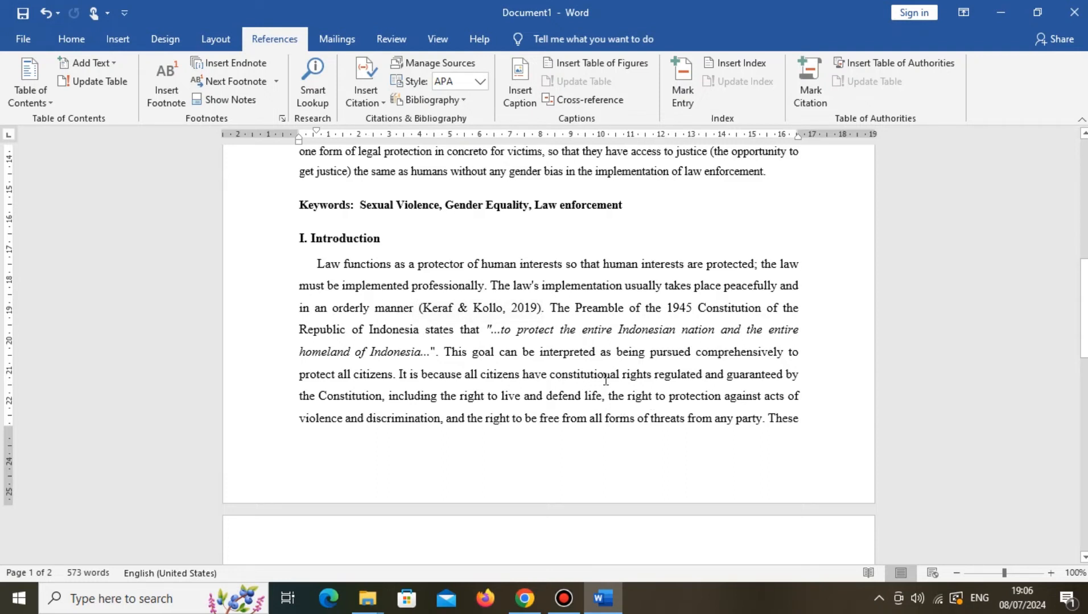
- Start a new page after the last paragraph of the document to hold the reference list
scroll(605, 380, "down", 10)
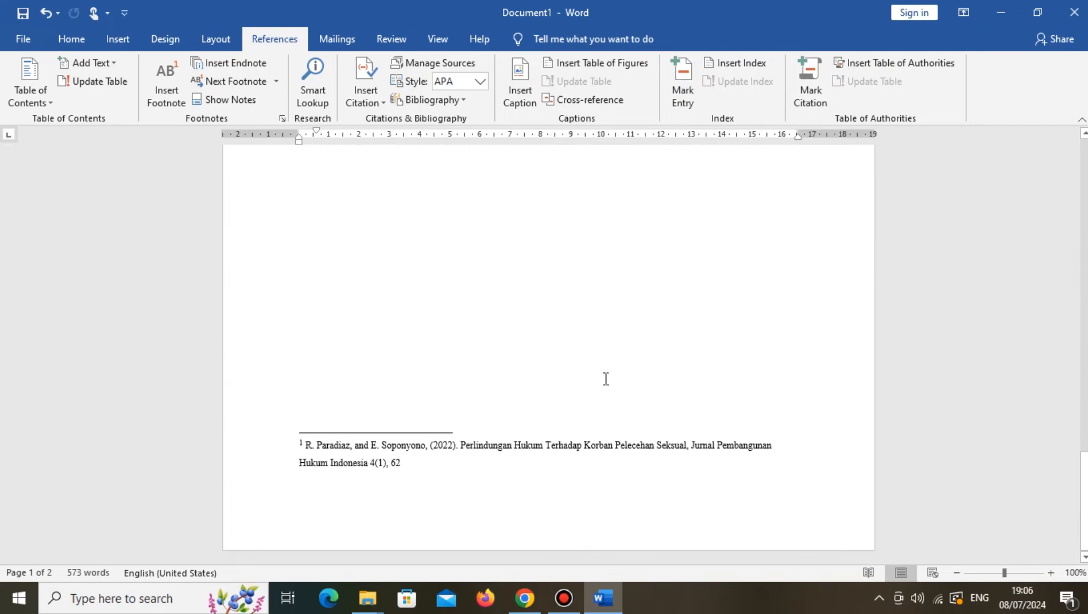
scroll(606, 380, "up", 3)
scroll(603, 382, "up", 1)
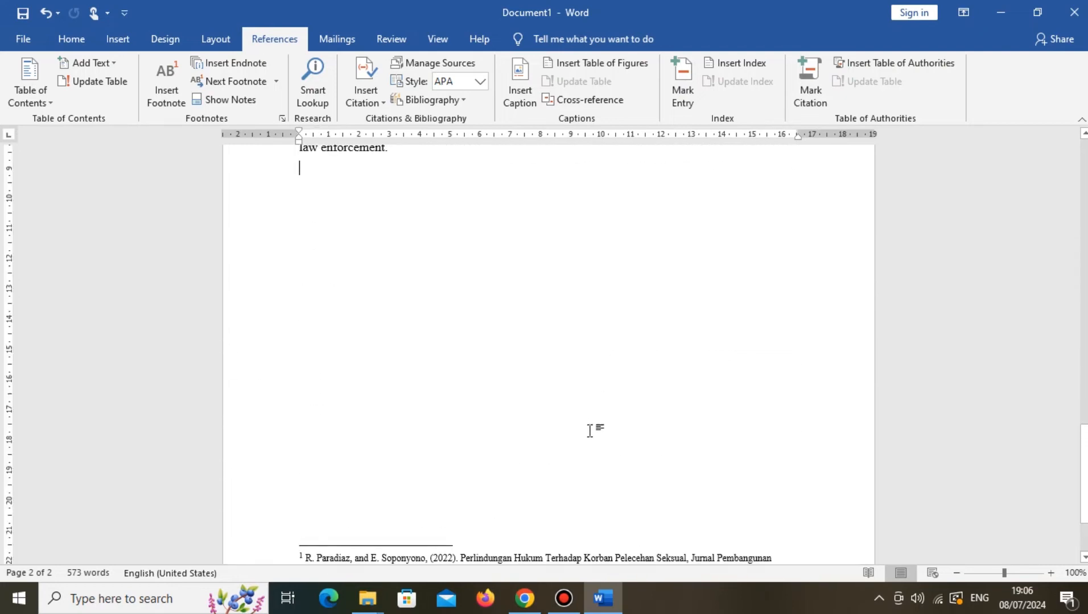
key("Return")
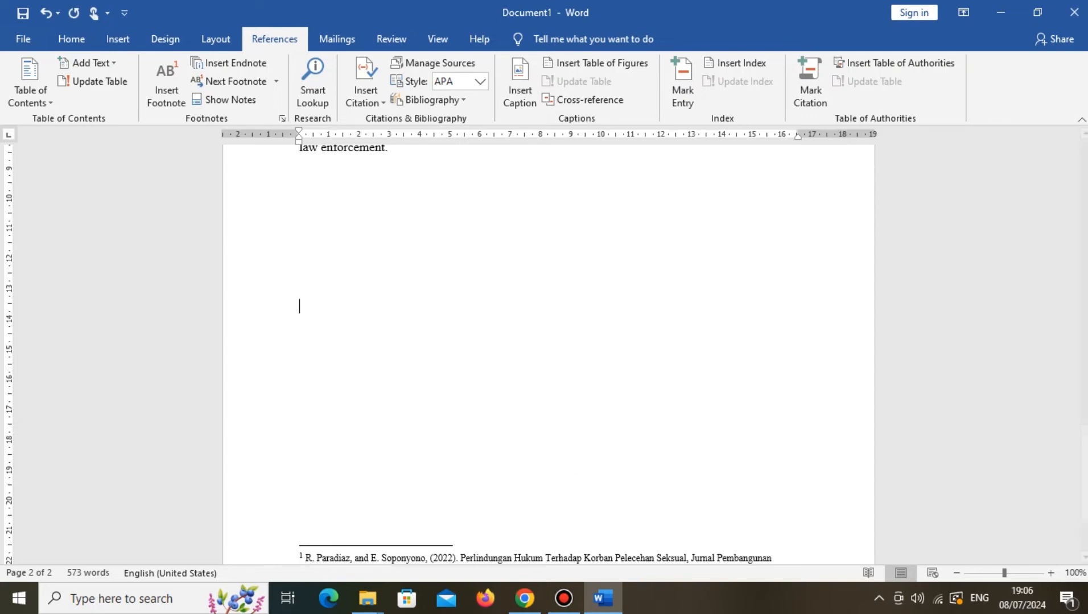
key("ctrl+Return")
key("BackSpace")
key("BackSpace")
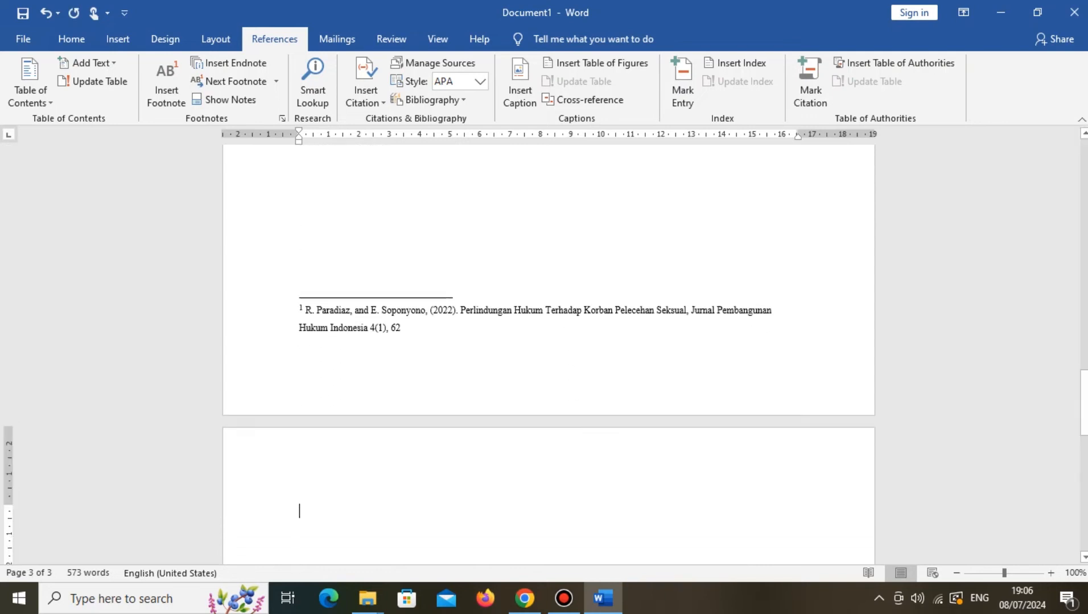
- Insert the built-in References bibliography on the new third page
key("Return")
scroll(578, 360, "down", 3)
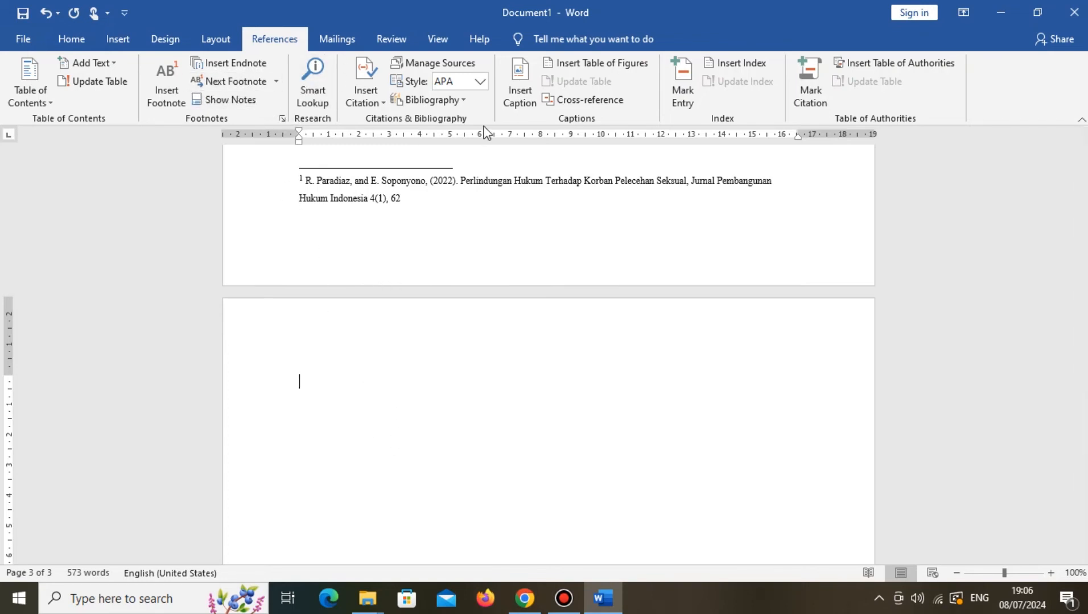
left_click(464, 100)
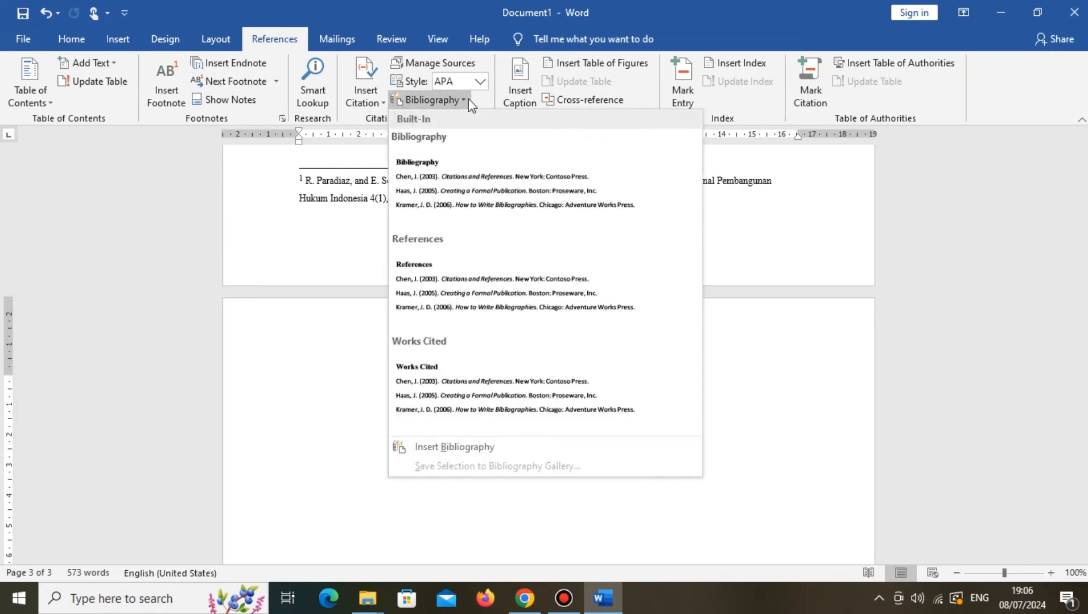
left_click(510, 301)
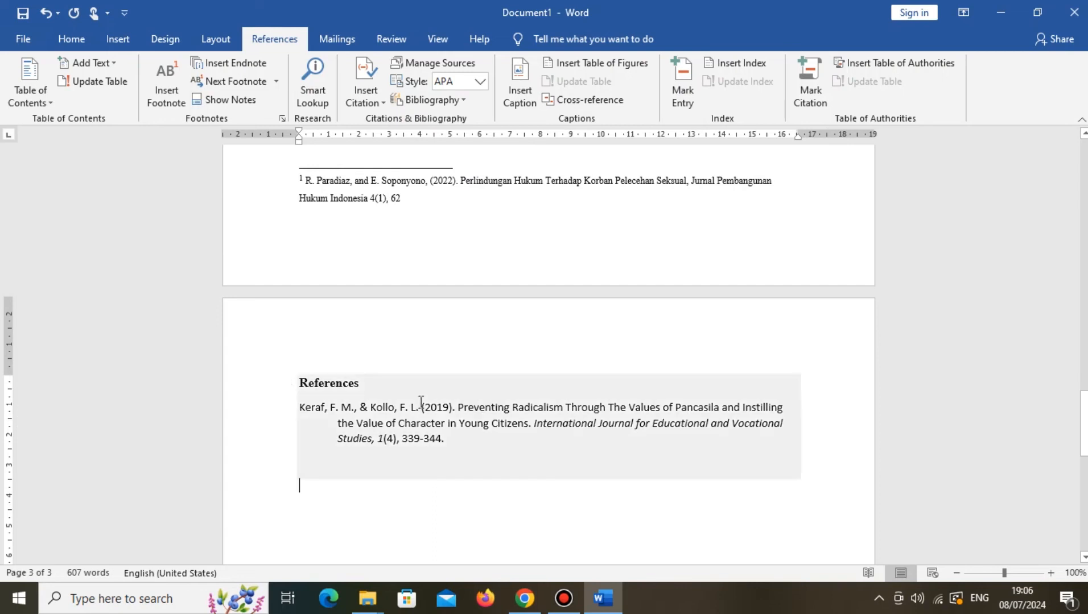
- Replace the bibliography's heading text "References" with "DAFTAR PUSTAKA"
left_click(356, 379)
left_click_drag(355, 378, 297, 379)
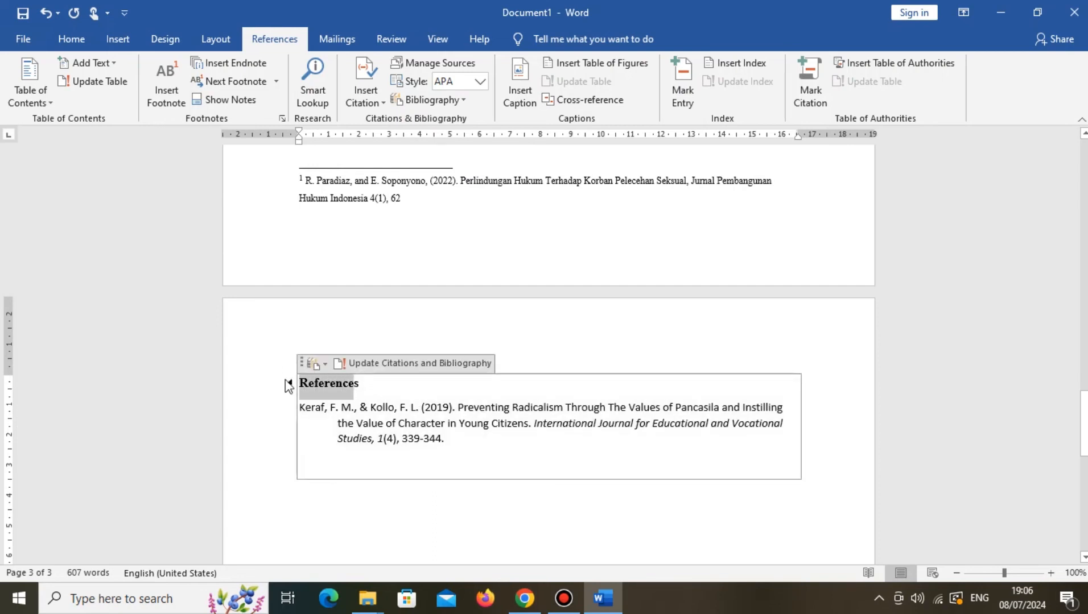
left_click(362, 384)
key("BackSpace")
key("BackSpace")
key("BackSpace")
key("BackSpace")
key("BackSpace")
key("BackSpace")
key("BackSpace")
key("BackSpace")
key("BackSpace")
key("BackSpace")
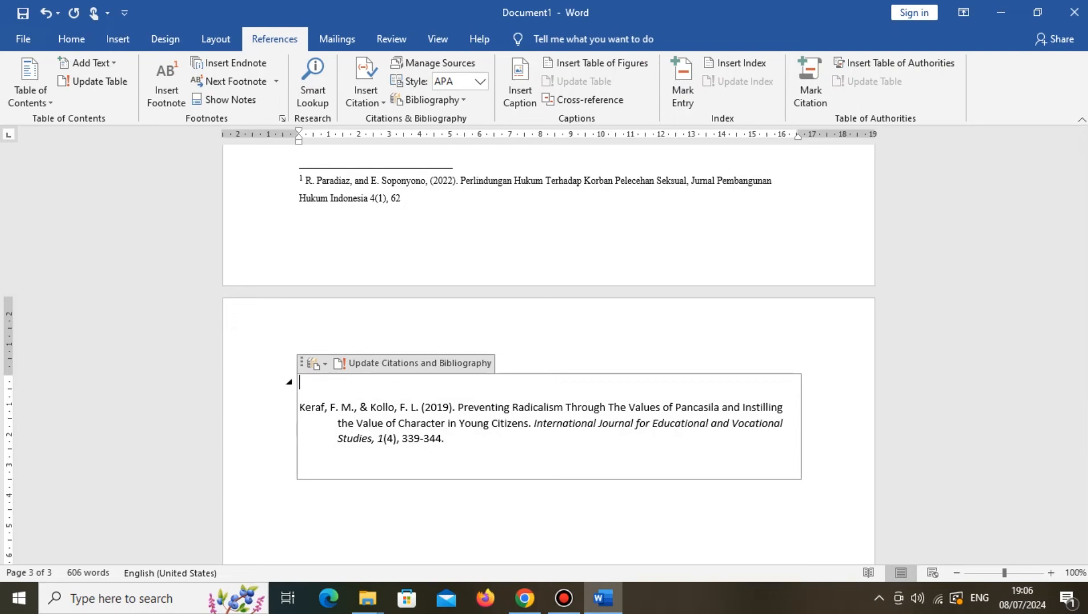
type("Daftar")
key("BackSpace")
key("BackSpace")
key("BackSpace")
key("BackSpace")
key("BackSpace")
type("AFTAR PUSTAKA")
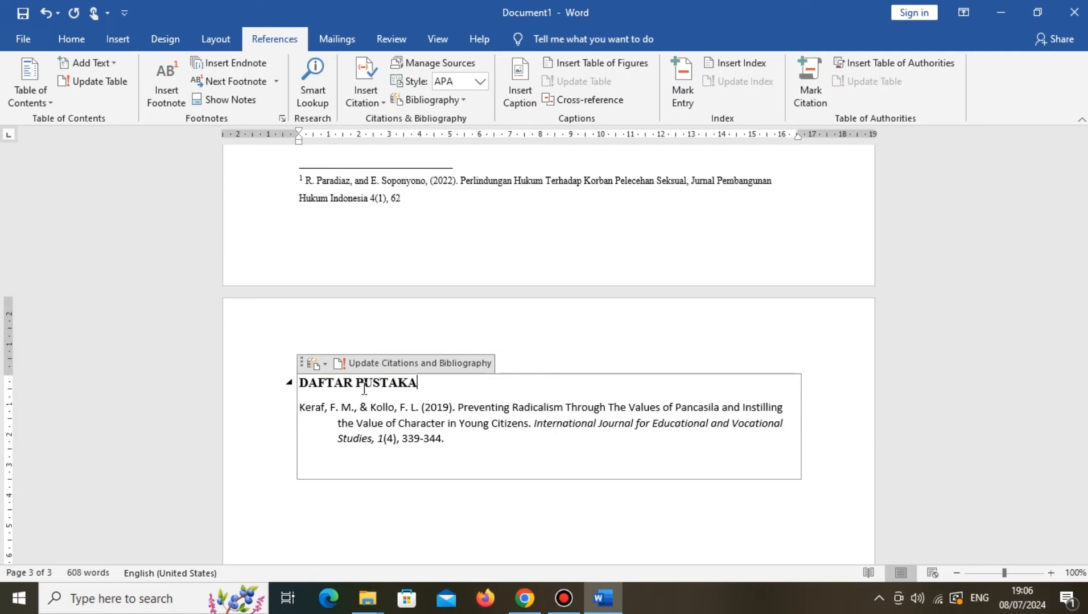
- Centre the "DAFTAR PUSTAKA" heading and add an empty line below it
left_click(64, 38)
left_click(393, 97)
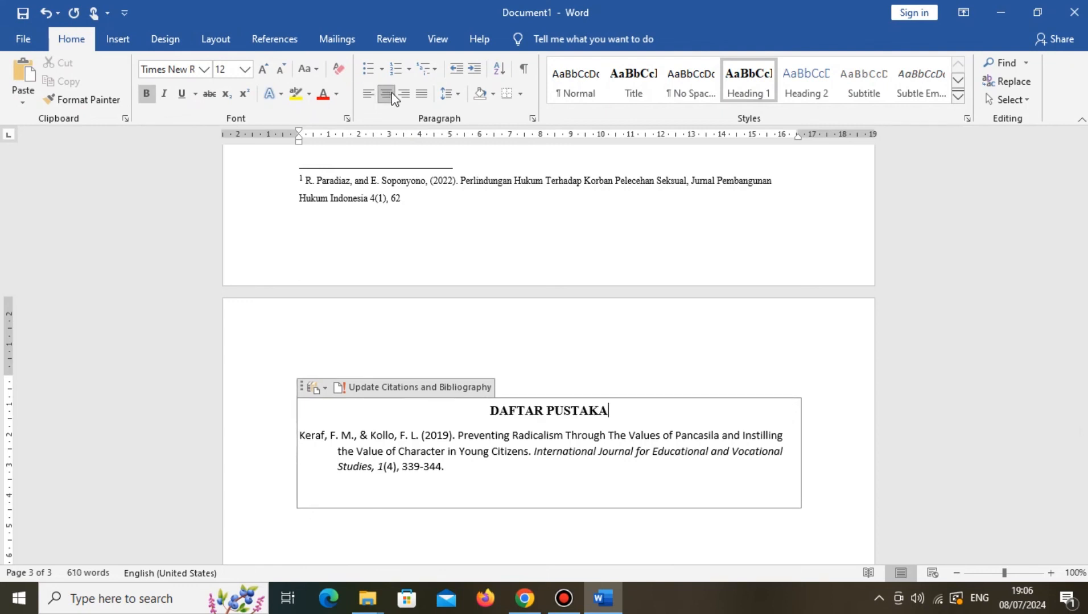
key("Return")
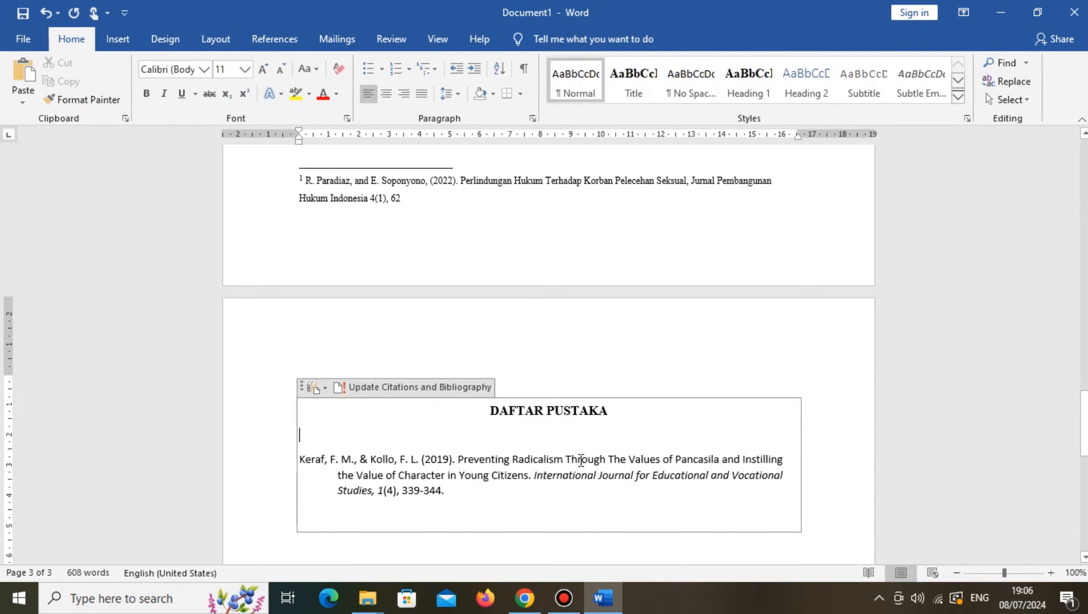
- Format the entire bibliography in Times New Roman, size 12
key("ctrl+a")
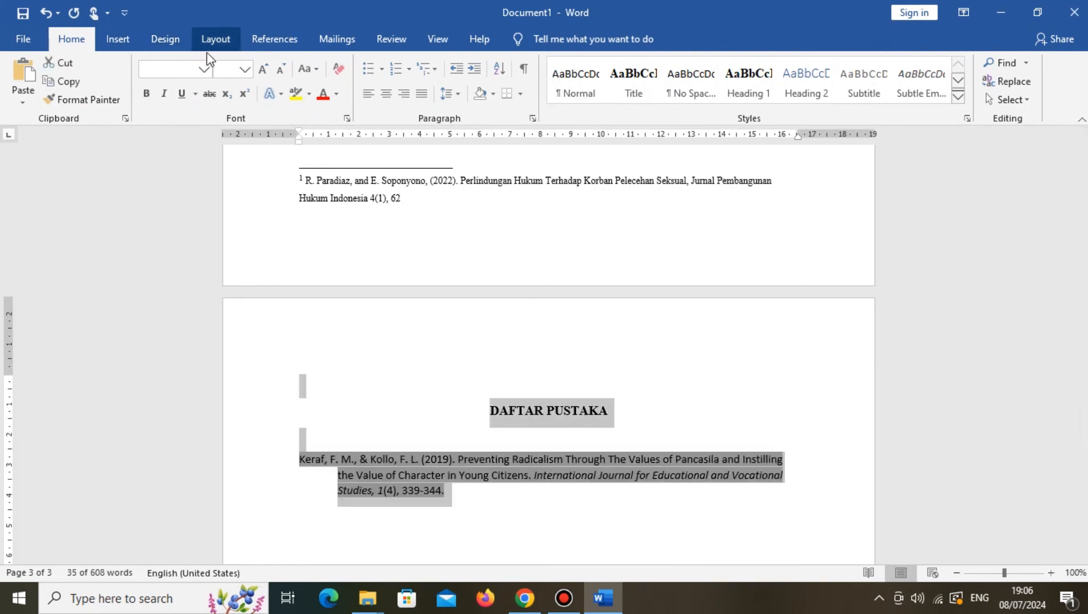
left_click(203, 68)
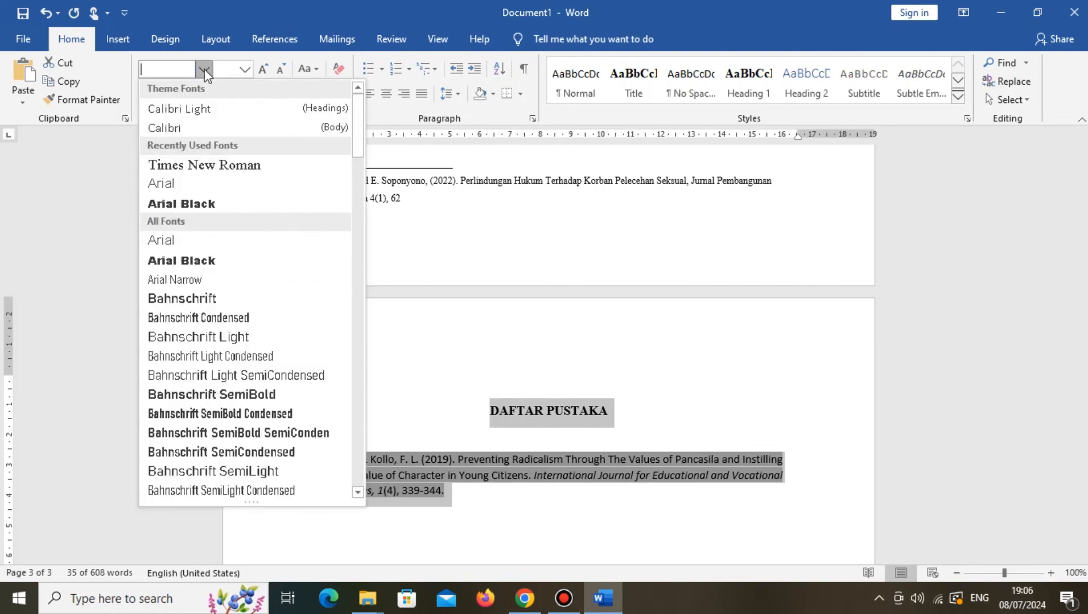
left_click(206, 166)
left_click(245, 69)
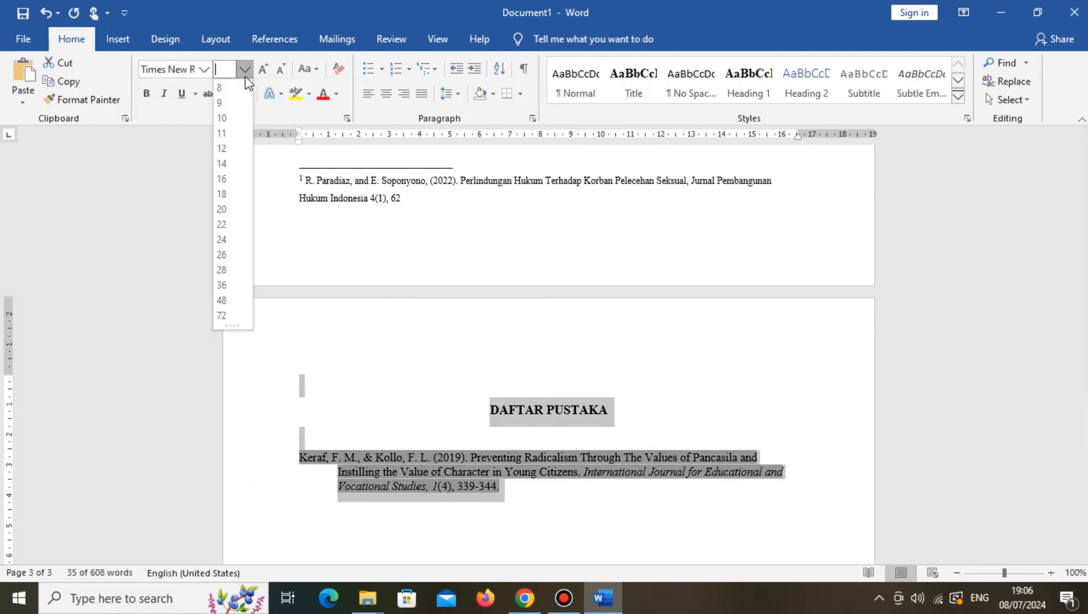
left_click(223, 149)
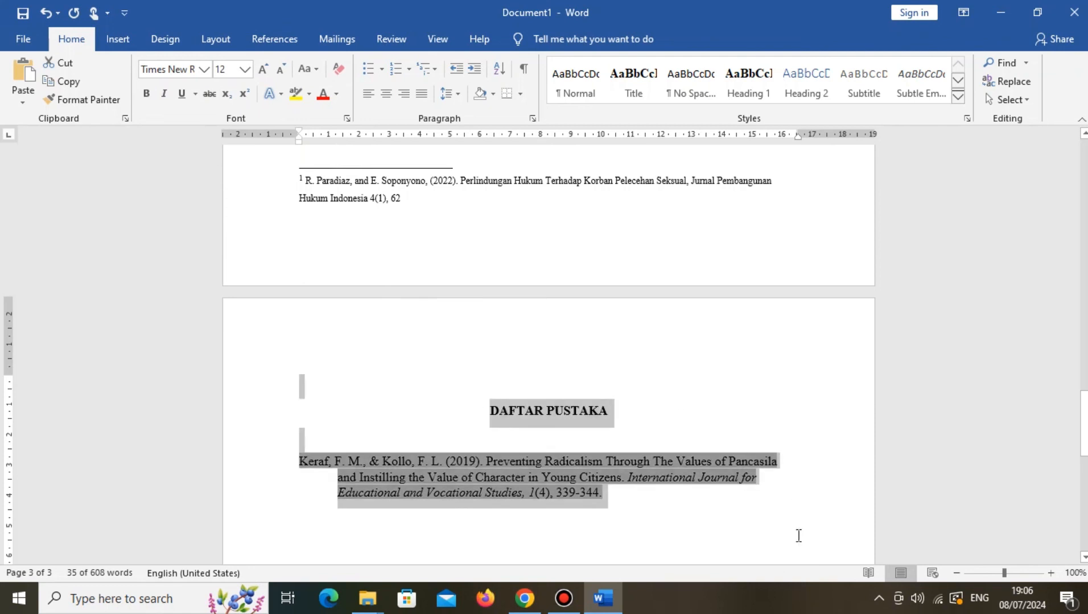
- Justify the bibliography text, restore centre alignment on the "DAFTAR PUSTAKA" heading, and deselect the bibliography
left_click(423, 93)
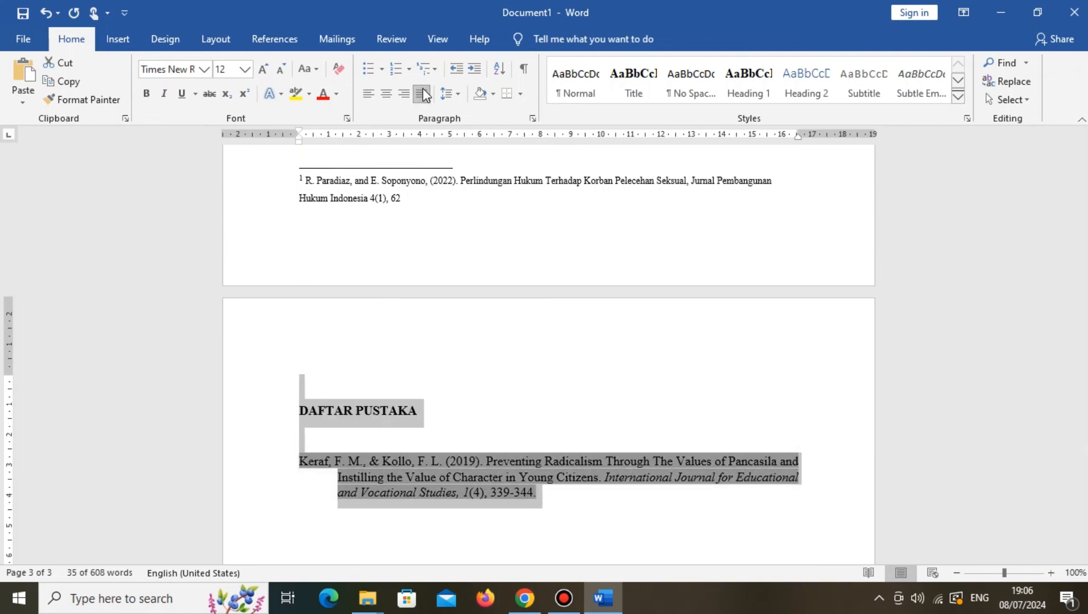
left_click(411, 419)
left_click(416, 417)
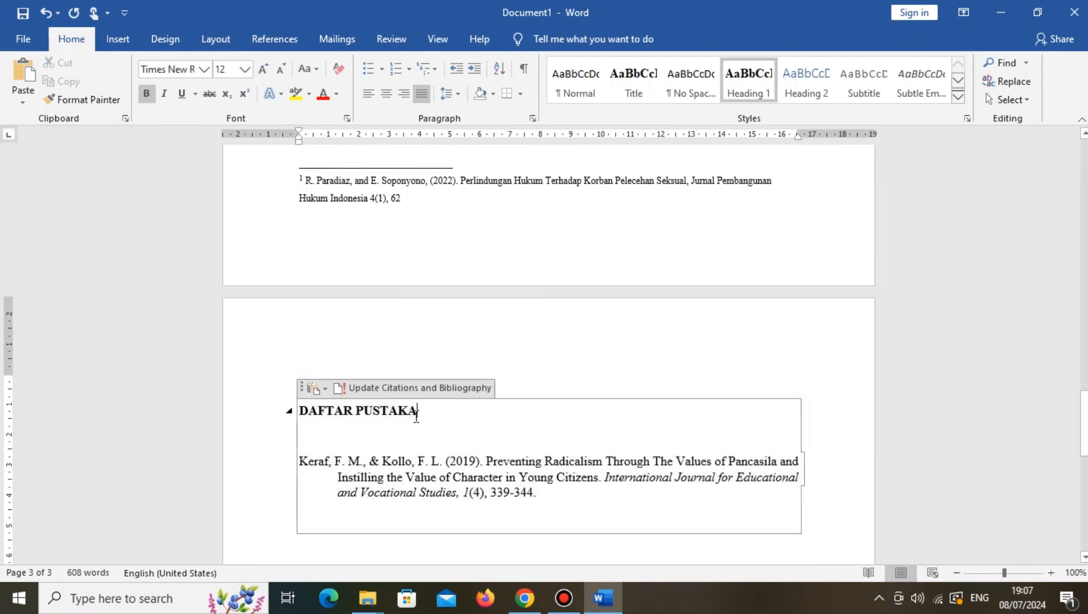
left_click(385, 93)
scroll(768, 428, "down", 3)
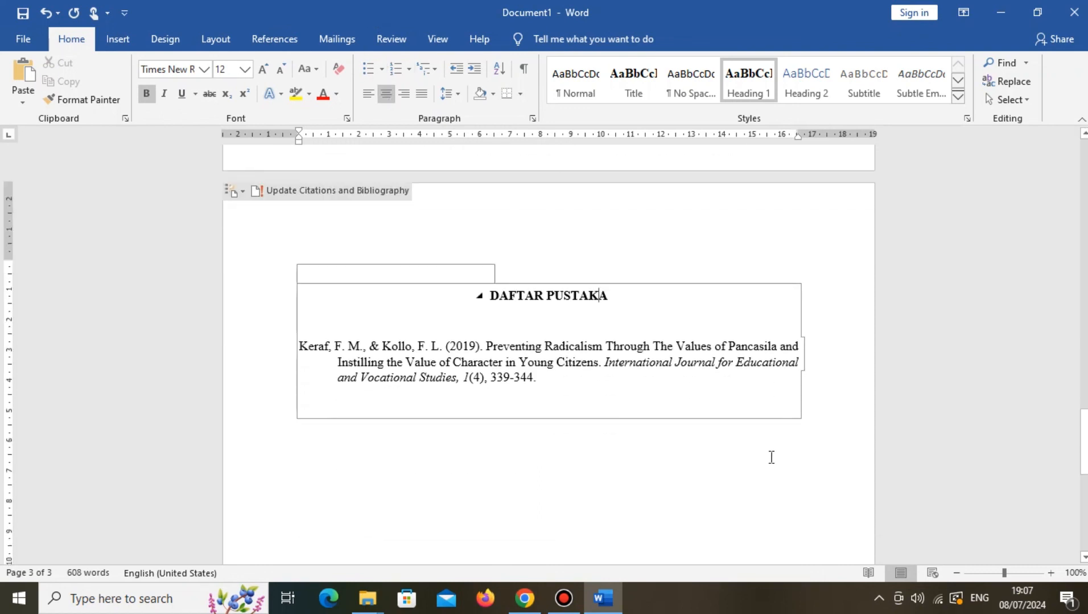
left_click(767, 462)
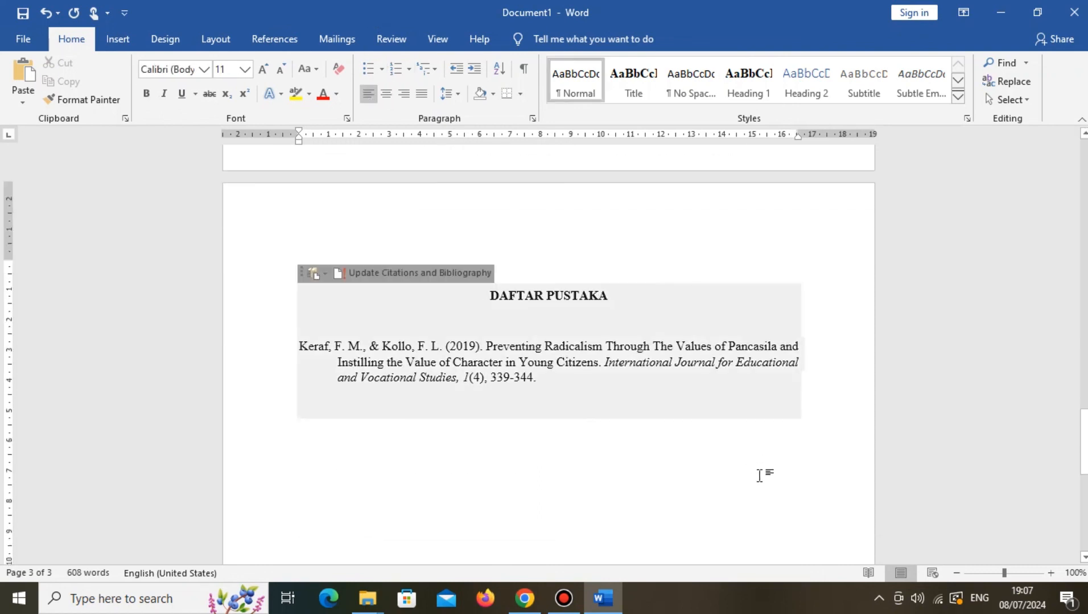
scroll(759, 476, "down", 2)
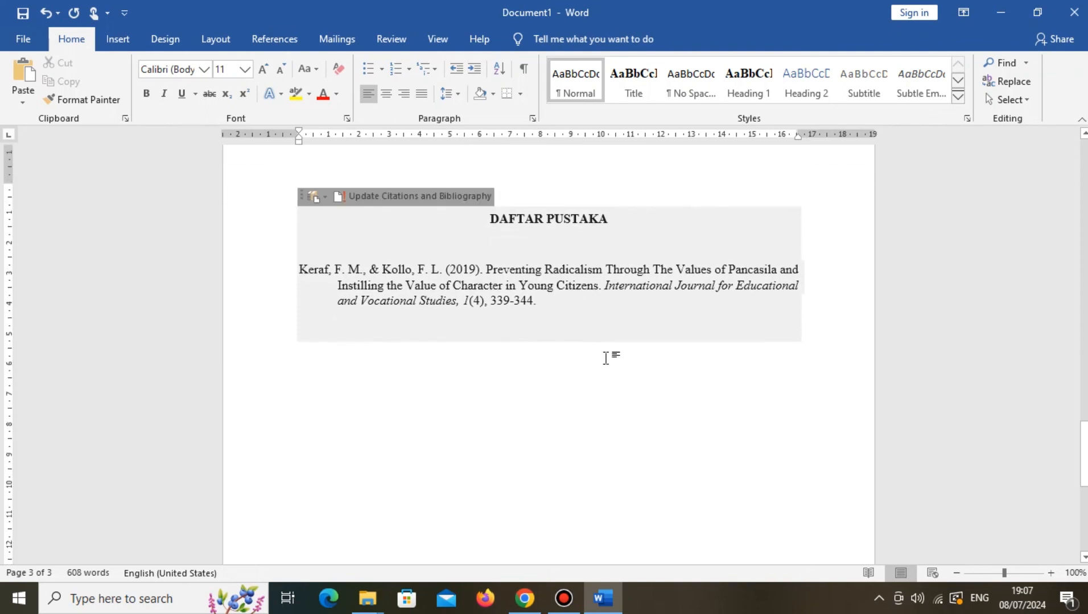